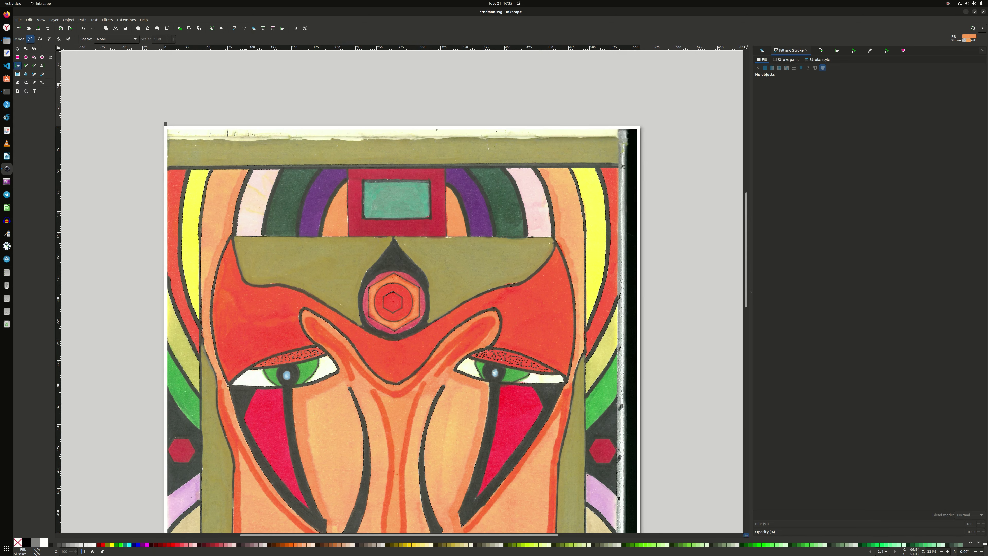
Trace the left half of the face with the Pen tool as a flat orange shape, following the cheek, chin and lip outline
scroll(218, 225, "down", 6)
scroll(223, 269, "down", 6)
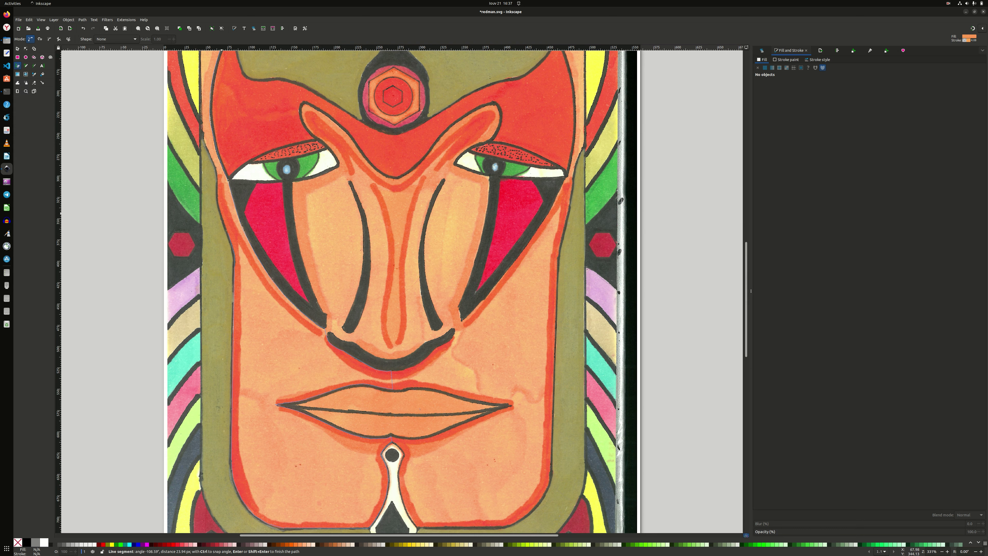
left_click(203, 121)
scroll(311, 273, "up", 10)
scroll(351, 331, "down", 12)
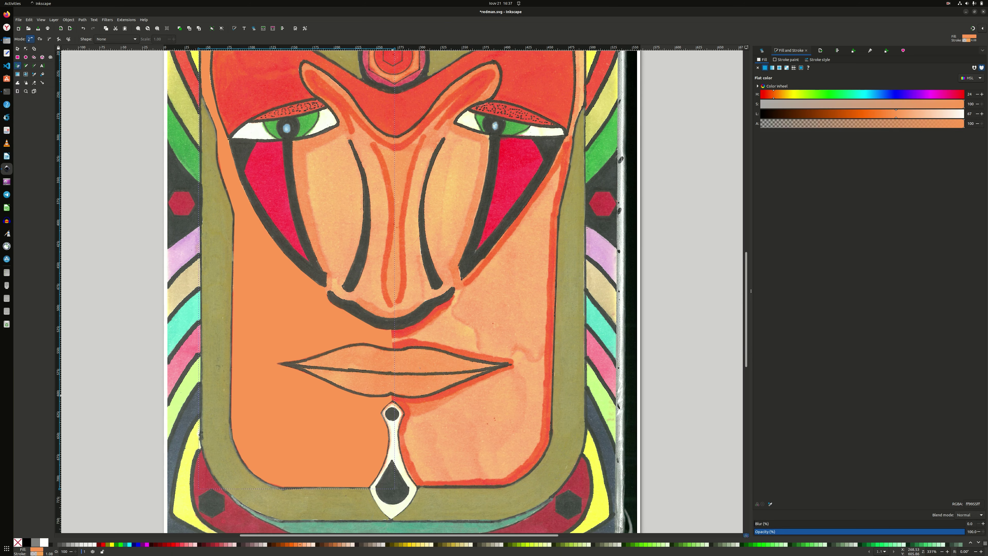
Trace the right half of the face as a matching orange shape, from the chin ornament around the jaw and up to the headdress
left_click(401, 409)
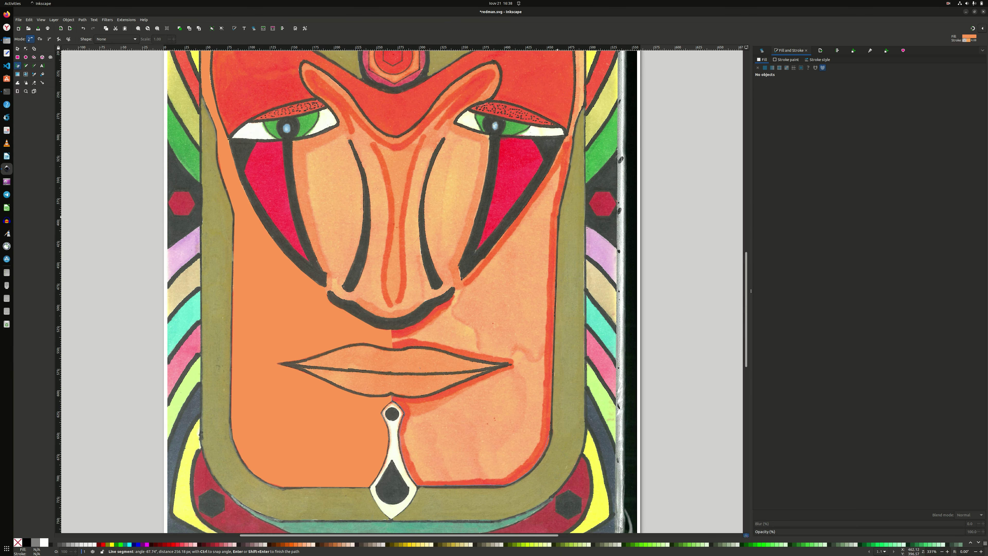
scroll(557, 219, "up", 12)
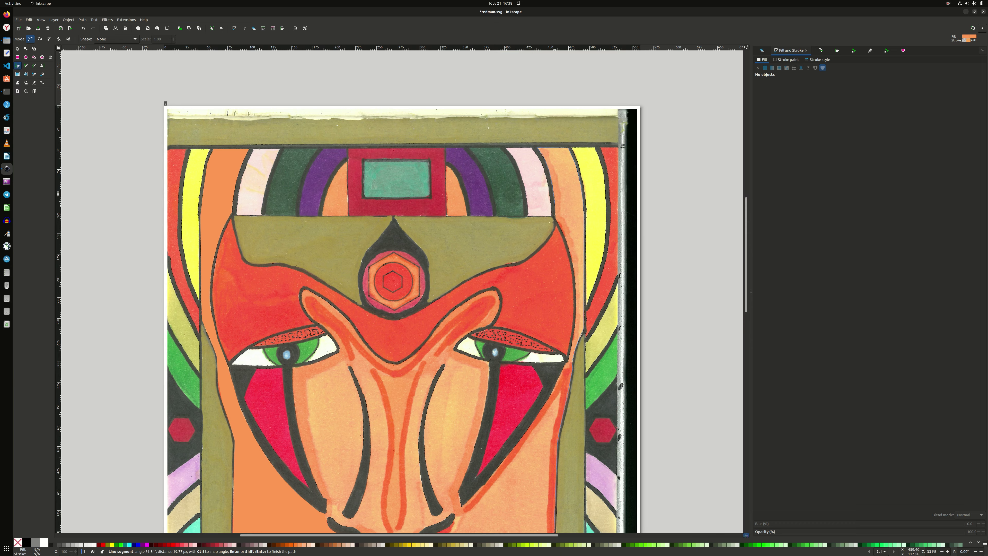
scroll(558, 211, "down", 2)
scroll(574, 309, "down", 6)
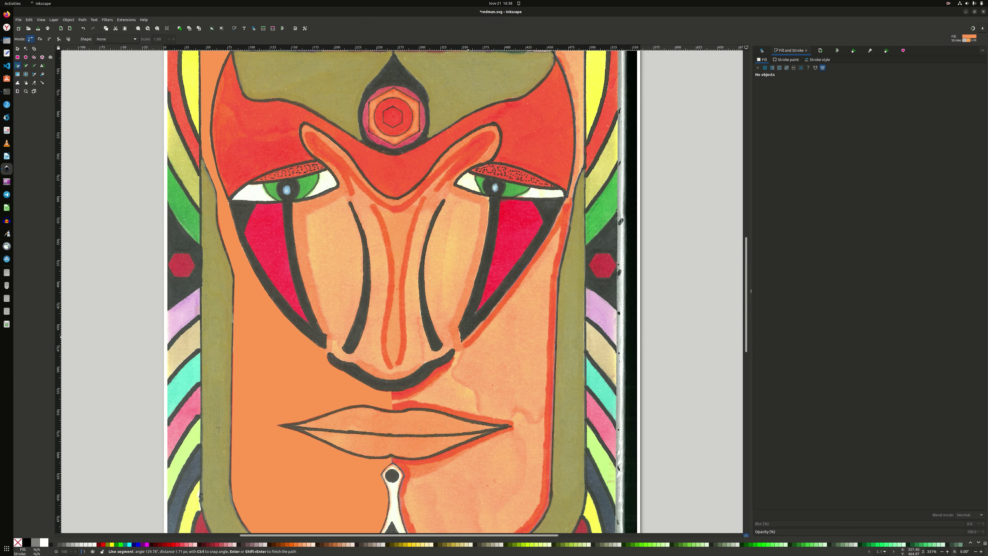
scroll(507, 308, "down", 4)
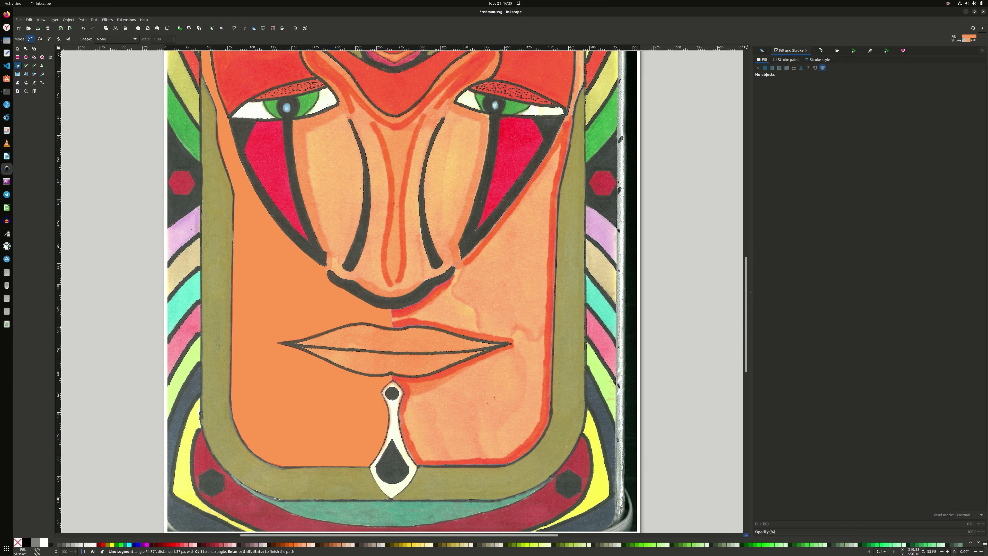
left_click(391, 376)
scroll(390, 376, "down", 1)
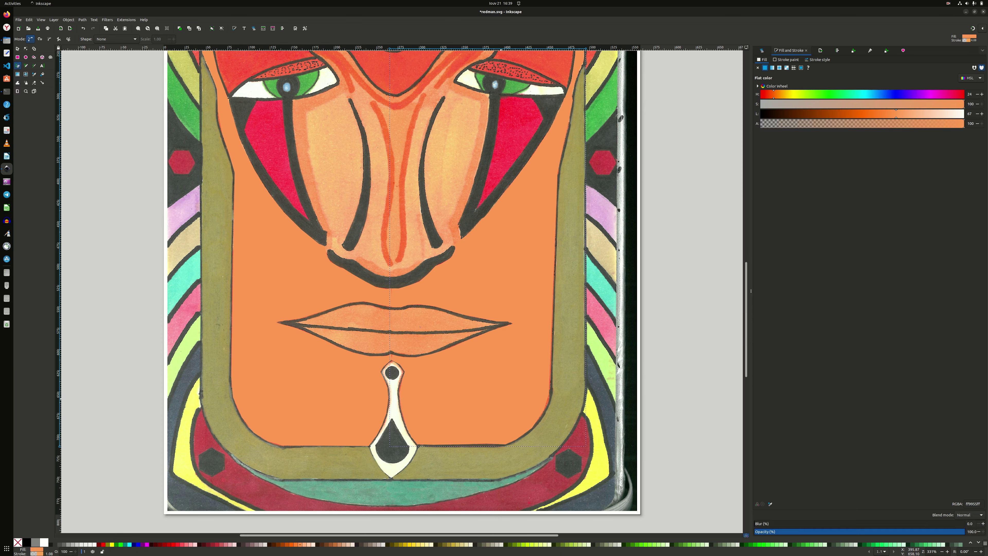
Trace the upper and lower lips as separate darker orange shapes and show the upper lip's nodes for editing
left_click(291, 343)
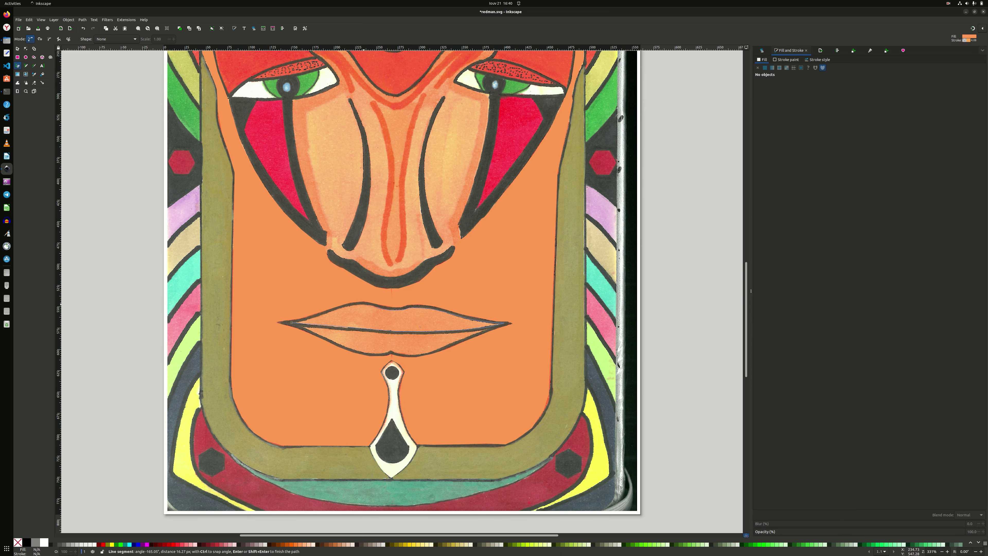
left_click(291, 323)
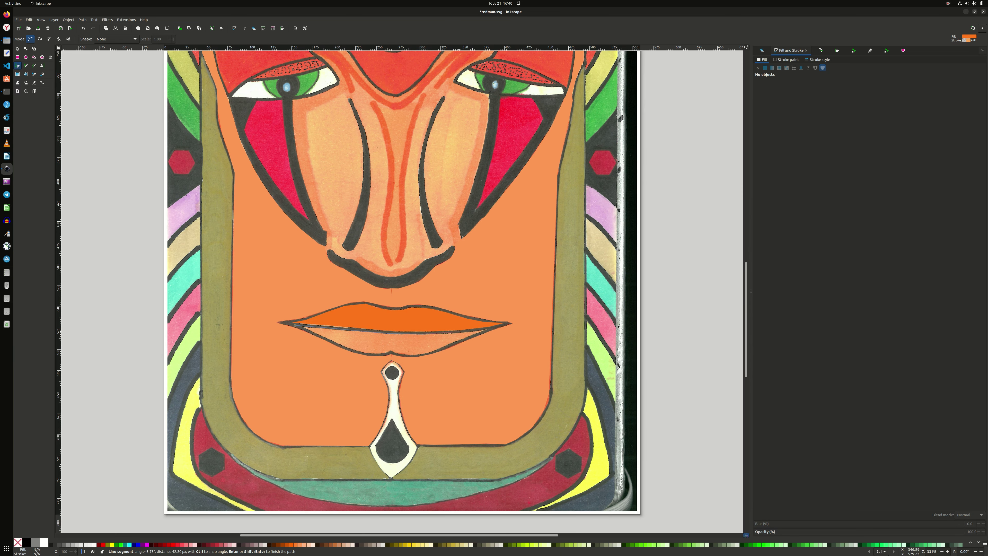
left_click(295, 325)
left_click(26, 48)
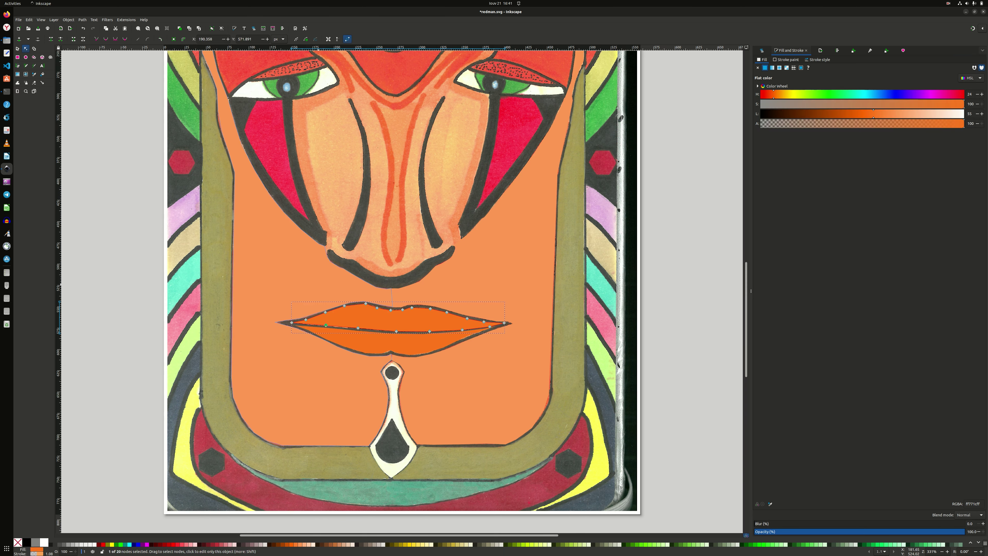
Trace the orange skin area from the left brow past the inner eye down to the left nostril
scroll(71, 114, "up", 5)
key("b")
left_click(328, 350)
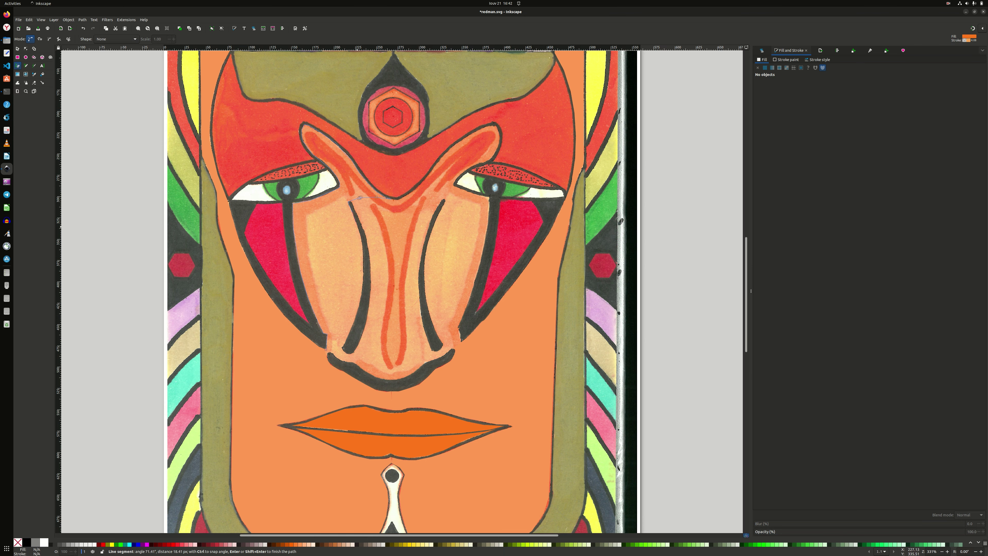
left_click(327, 350)
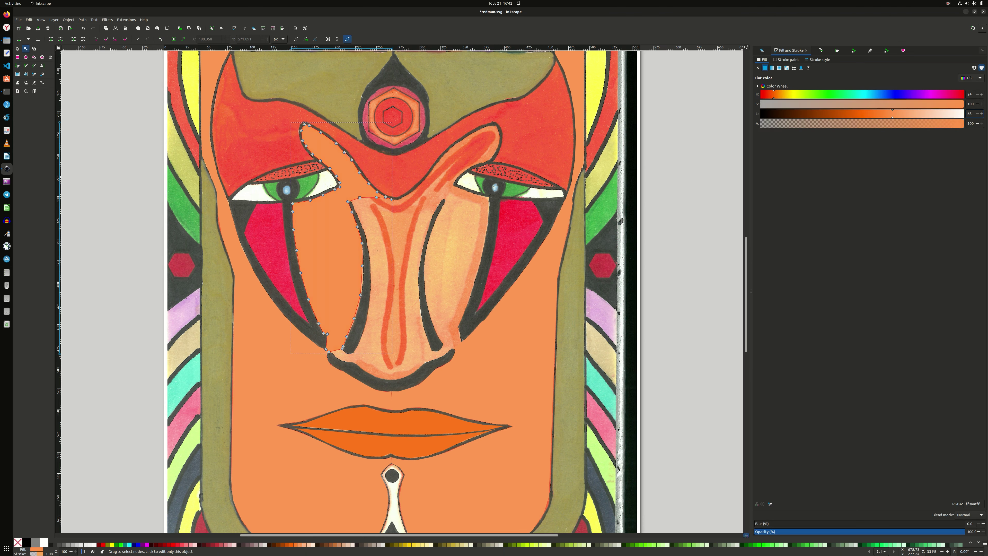
Trace the mirrored skin area from the right brow to the nostril and the nose between its dark lines, both in orange
left_click(456, 163)
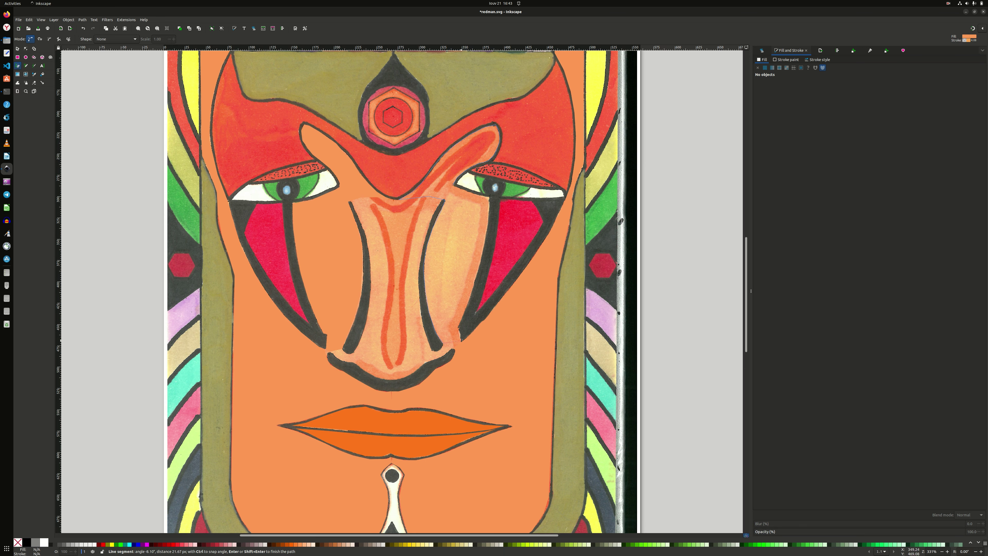
left_click(456, 163)
left_click(380, 204)
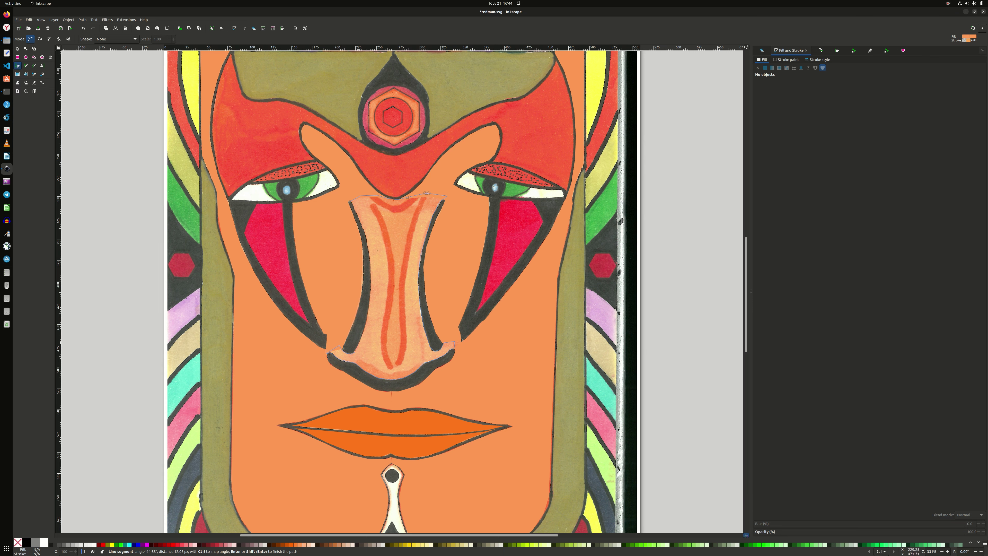
left_click(351, 201)
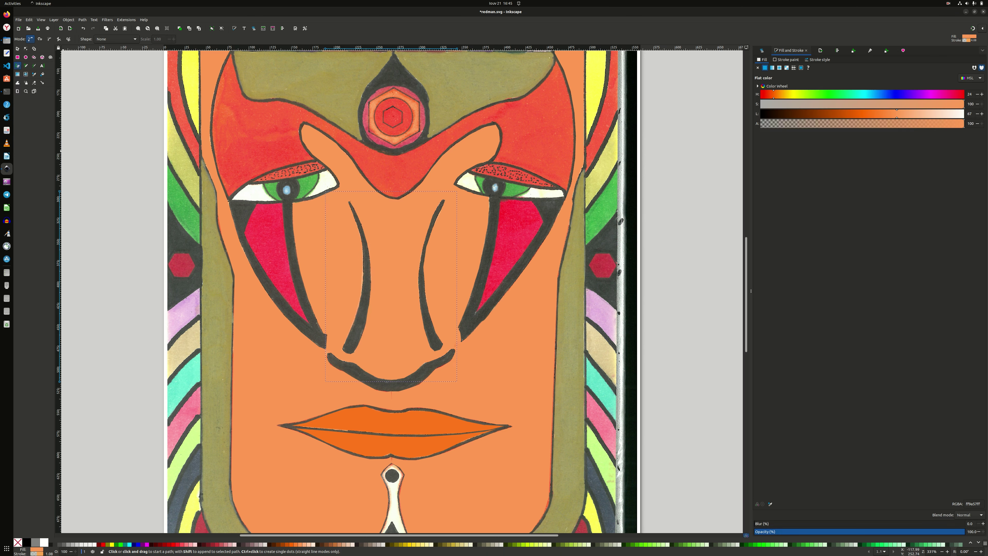
Trace the pointed shapes below both eyes as red fills, using a lighter red shade
left_click(99, 153)
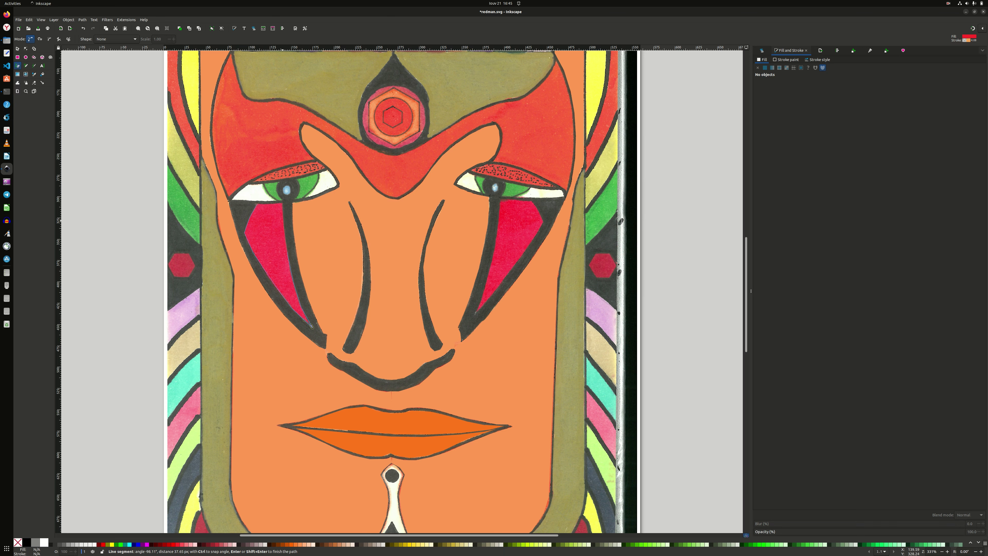
left_click(311, 325)
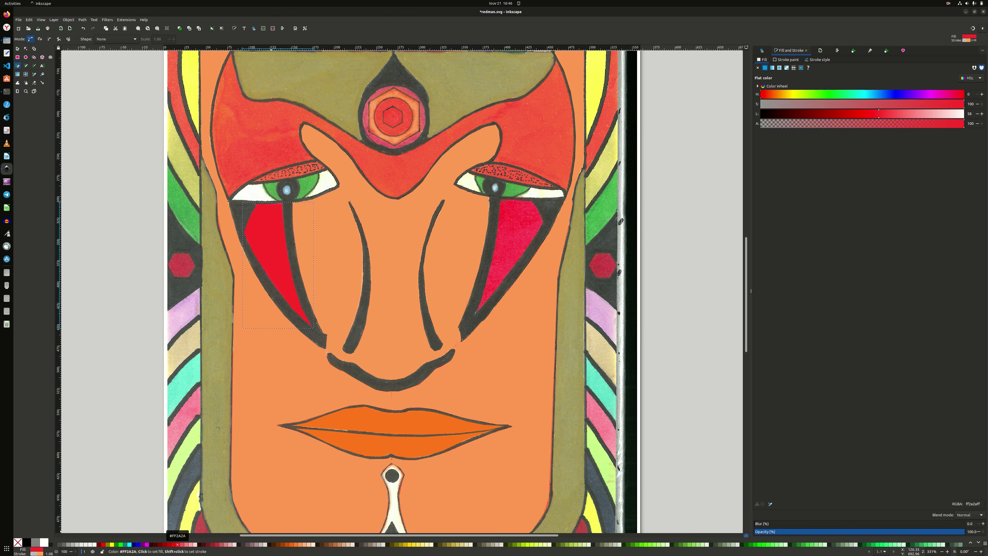
left_click(883, 113)
left_click(501, 199)
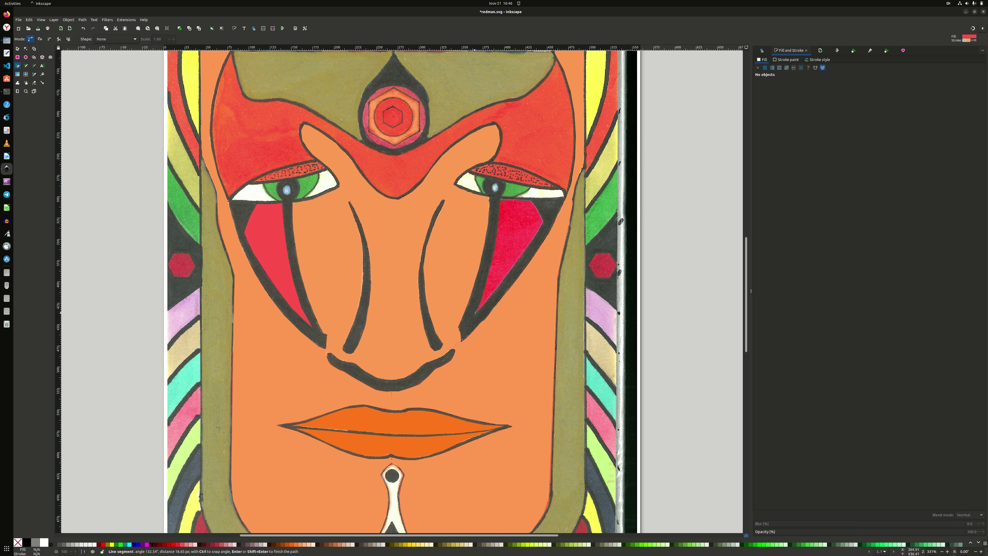
left_click(501, 199)
Trace the mask area around the eyes and brow as one closed shape and fill it bright red
left_click(220, 179)
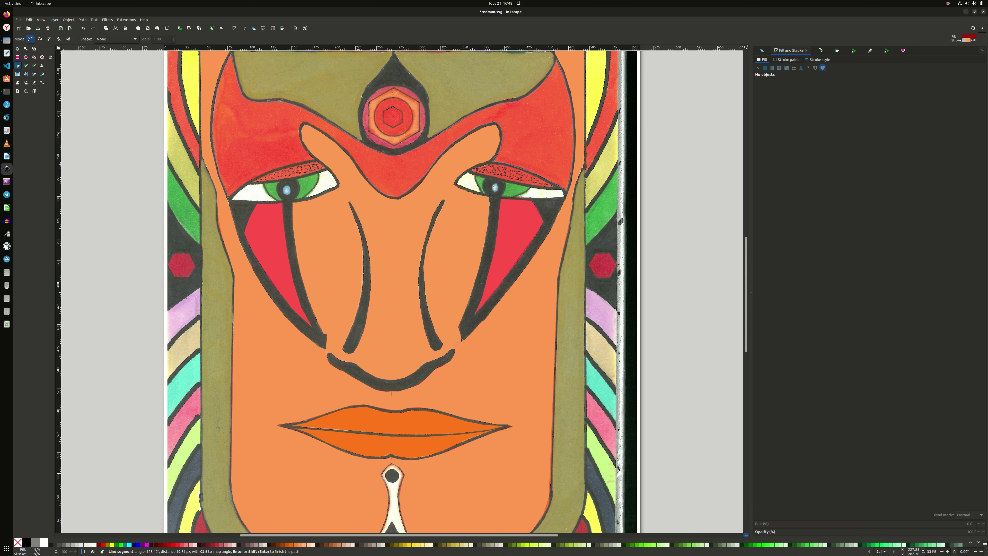
key("Return")
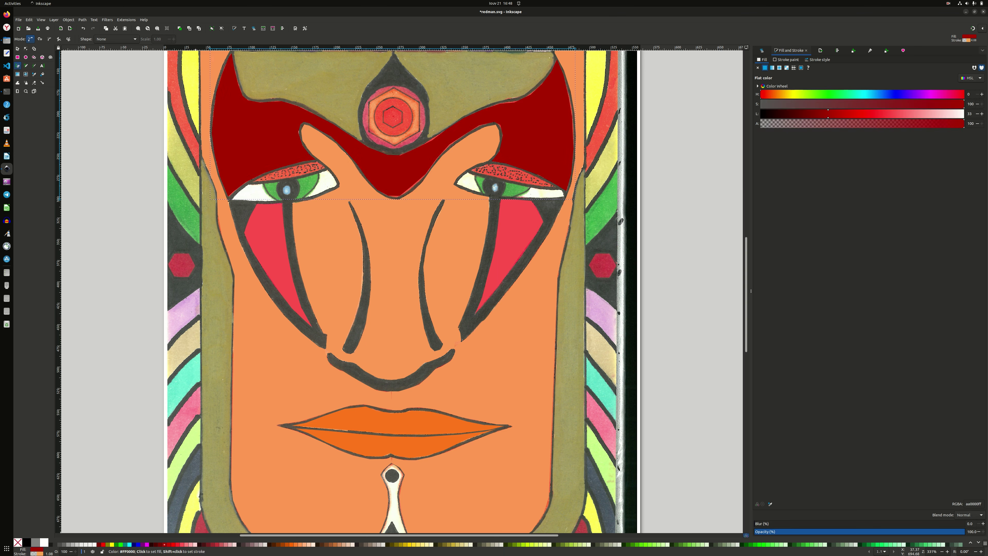
left_click(103, 544)
key("n")
left_click(327, 253)
Trace the forehead area above the red mask, going around the central teardrop, as an olive green shape
scroll(402, 292, "up", 5)
key("Escape")
key("b")
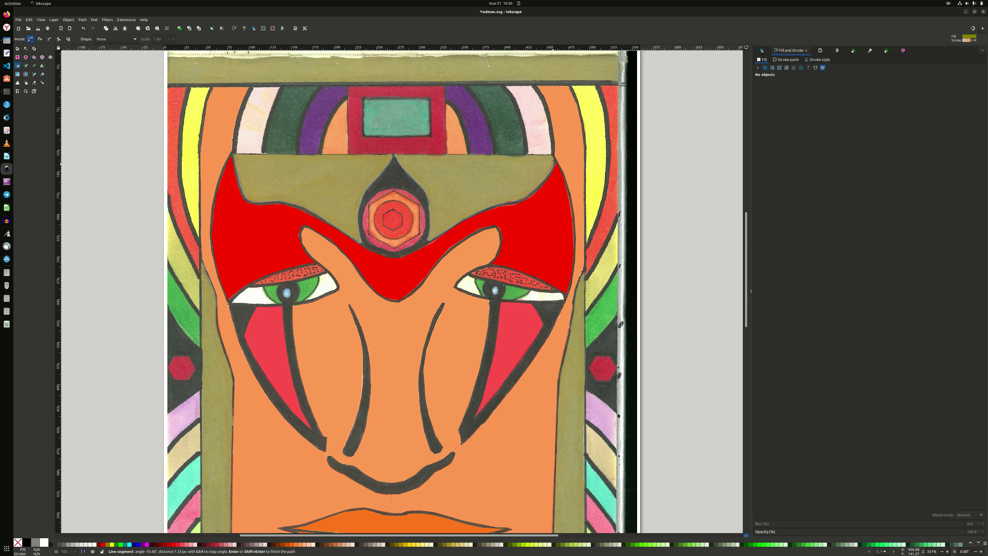
left_click(234, 155)
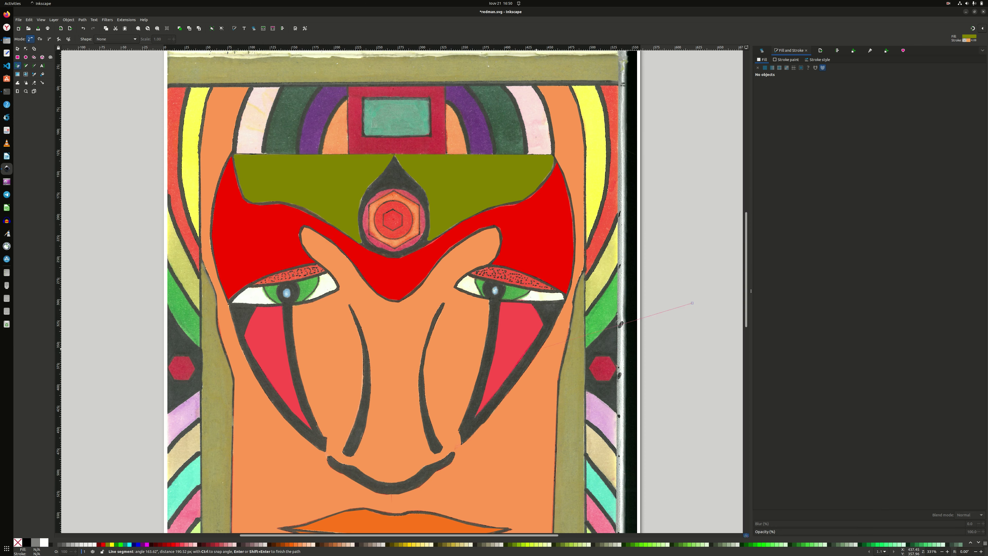
Draw a magenta circle over the round forehead medallion and move it down onto the bridge of the nose
scroll(401, 273, "up", 3)
key("e")
left_click_drag(365, 232, 430, 297)
key("space")
left_click_drag(397, 265, 393, 325)
Draw a smaller circle over the centre of the forehead medallion and fill it red
mouse_move(378, 243)
left_mouse_down()
mouse_move(417, 279)
mouse_move(393, 260)
left_mouse_up()
key("space")
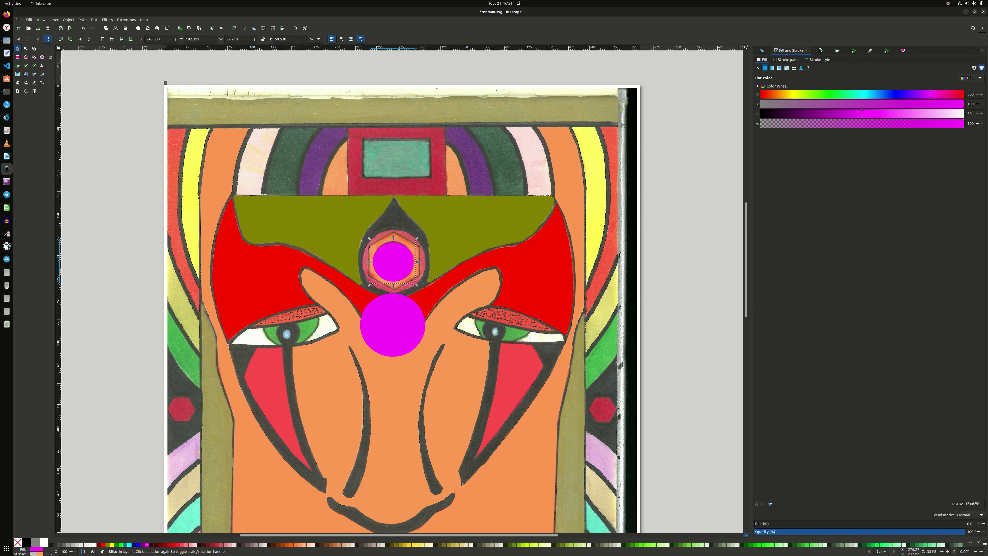
left_click(181, 544)
right_click(386, 264)
key("Escape")
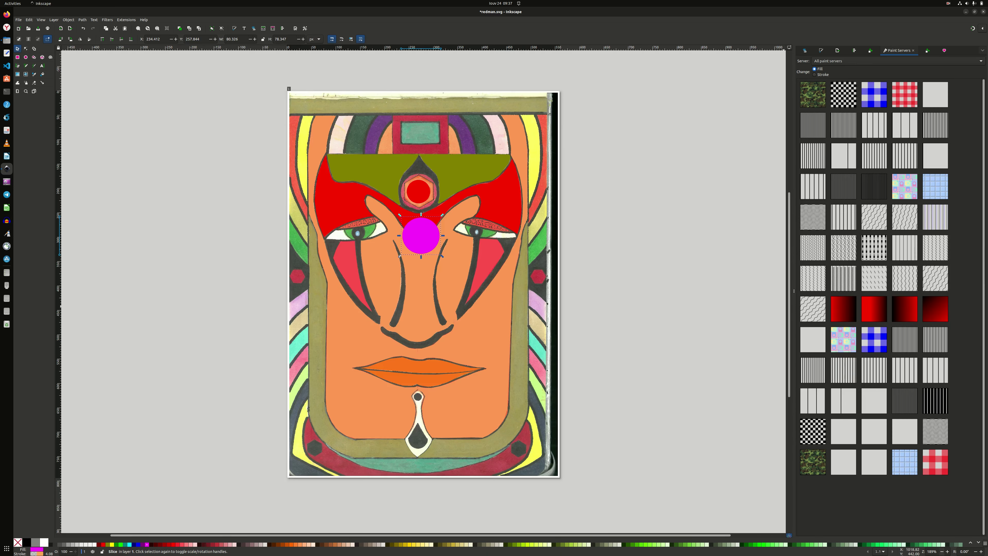
Trace the hexagon around the medallion's red circle as a cyan shape
scroll(409, 292, "up", 3)
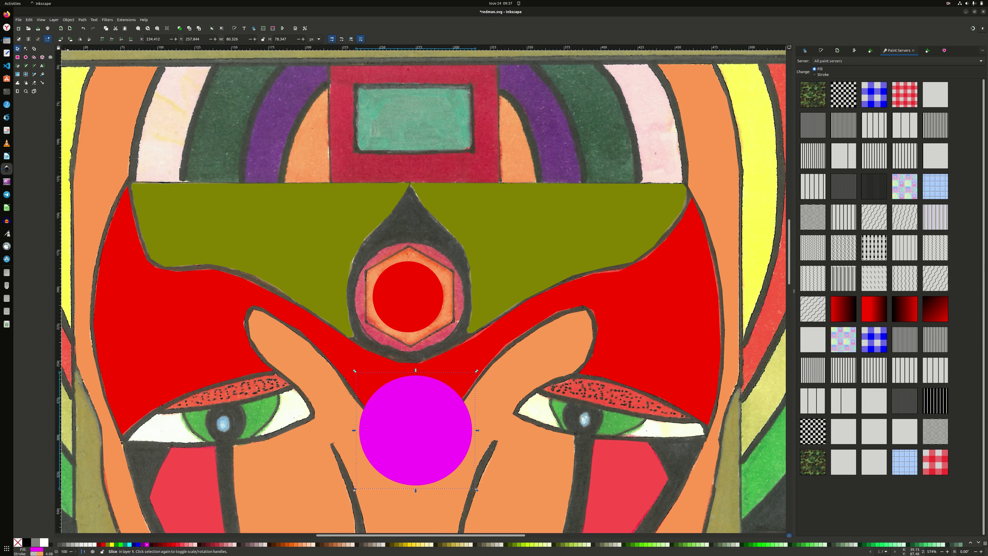
key("b")
key("Return")
Move the magenta circle back onto the medallion and stack it behind the cyan hexagon but above the scanned drawing
left_click(68, 20)
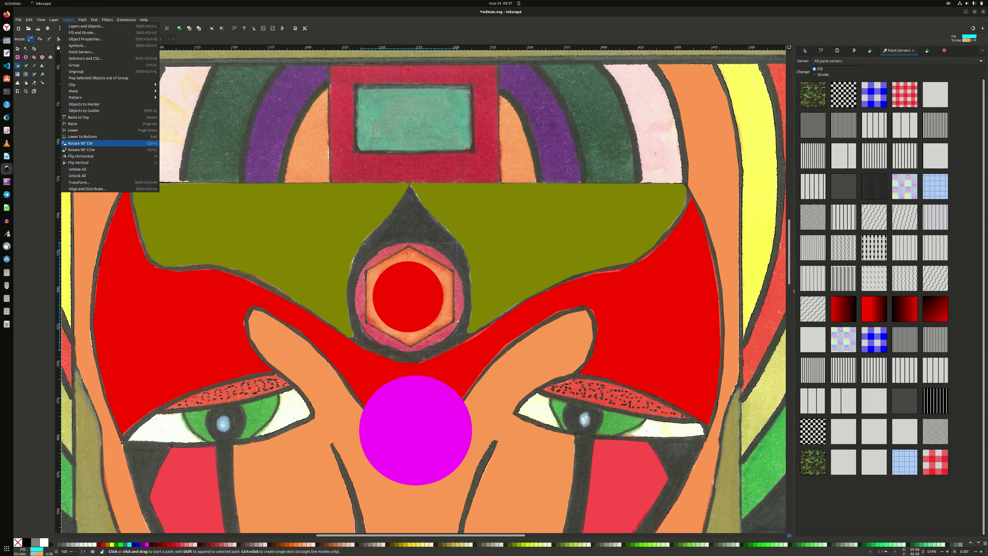
left_click_drag(416, 430, 412, 397)
key("End")
left_click(69, 20)
left_click(73, 124)
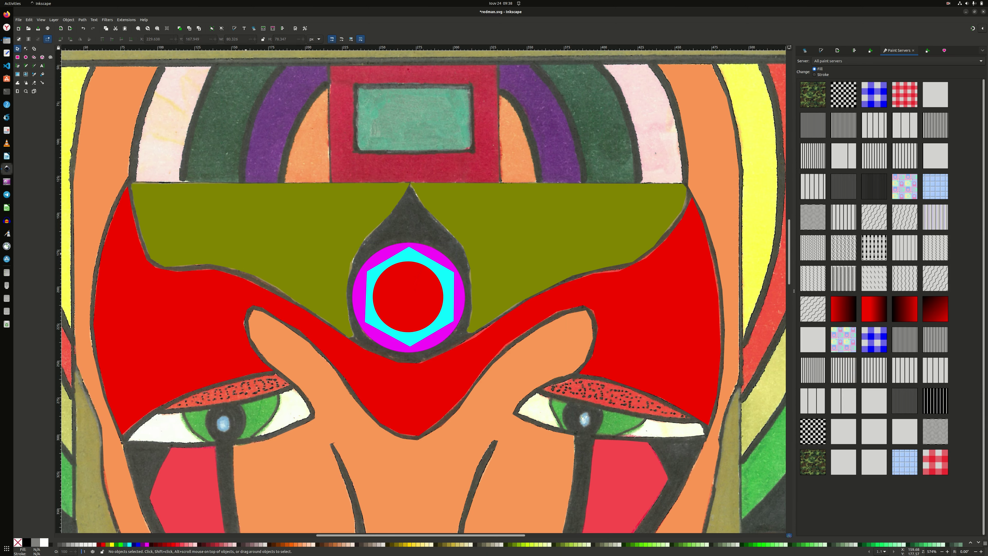
Trace the teardrop outline surrounding the forehead medallion as a closed black shape
key("b")
scroll(265, 394, "up", 3)
left_click(264, 395)
scroll(403, 140, "up", 3)
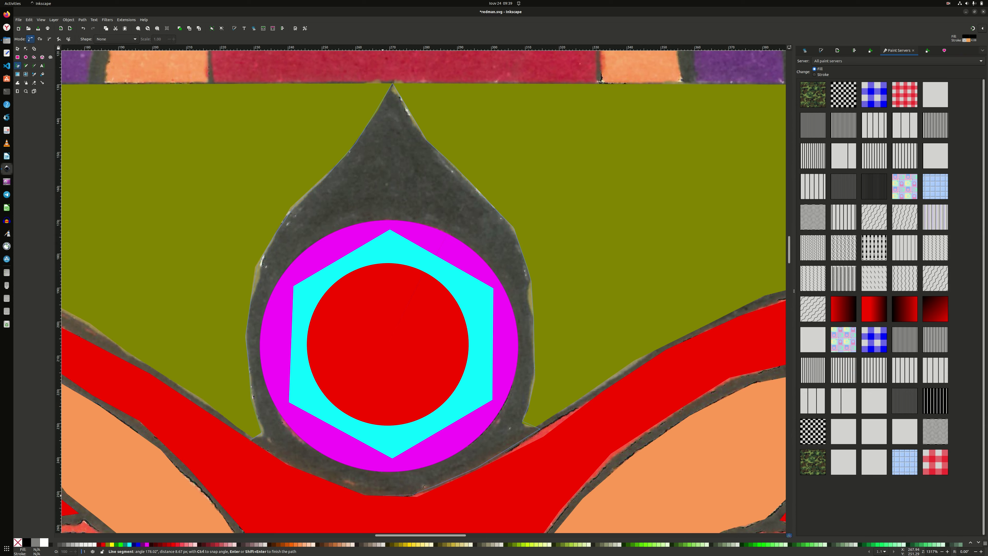
key("Return")
Lower the black teardrop to the bottom, raise it above the scanned drawing and deselect it
key("End")
left_click(69, 19)
left_click(72, 123)
key("s")
key("Escape")
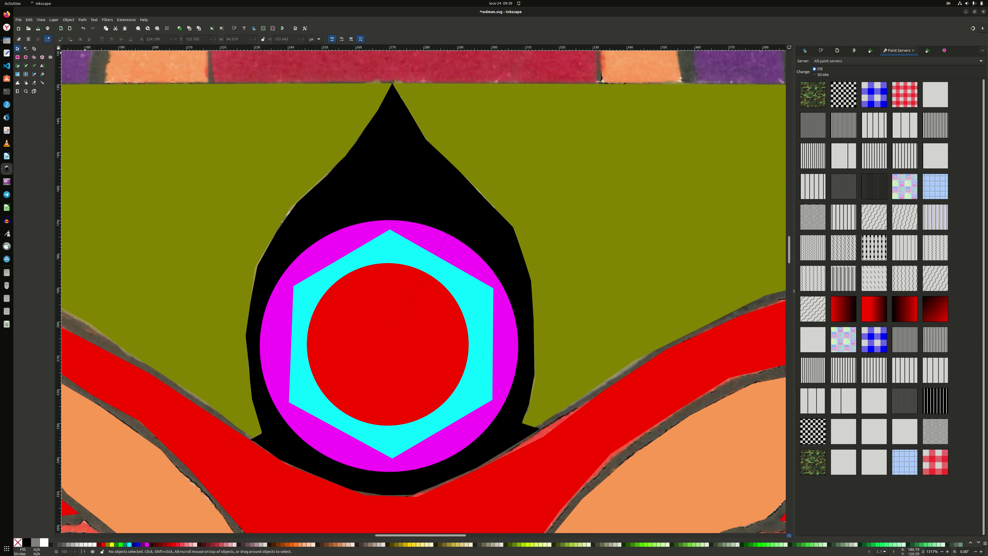
Draw smooth black curves with the Ellipse shape along the teardrop's left and right edges and adjust the nodes
key("b")
left_click(392, 85)
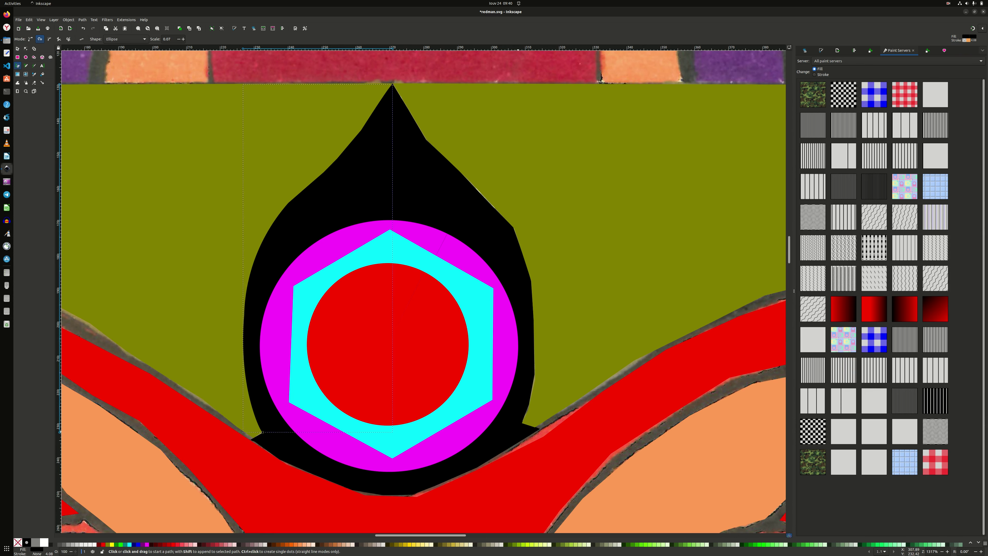
left_click(518, 432)
left_click(392, 85)
key("n")
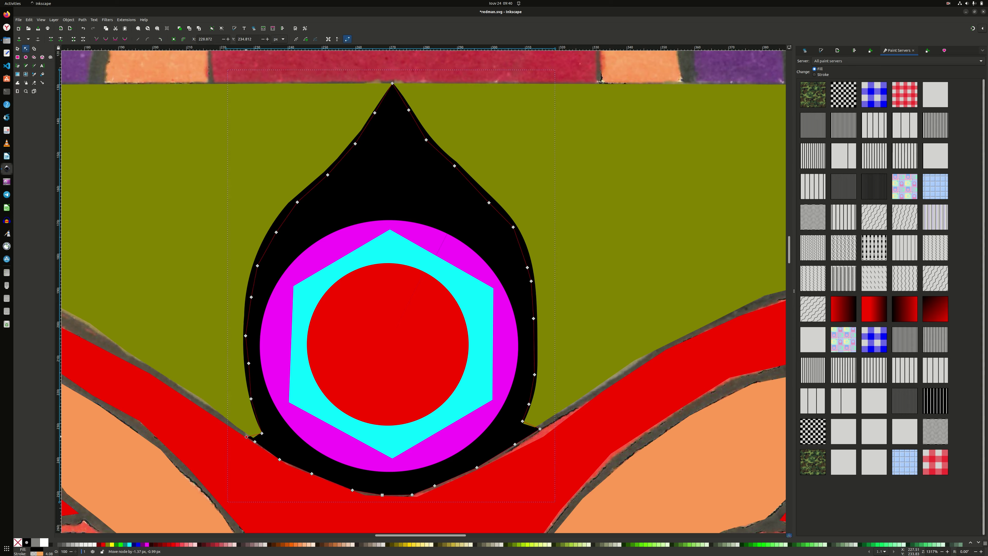
Trace the green iris section beside the pupil of the left eye and give it a desaturated green fill
scroll(781, 497, "down", 3)
scroll(424, 292, "up", 4)
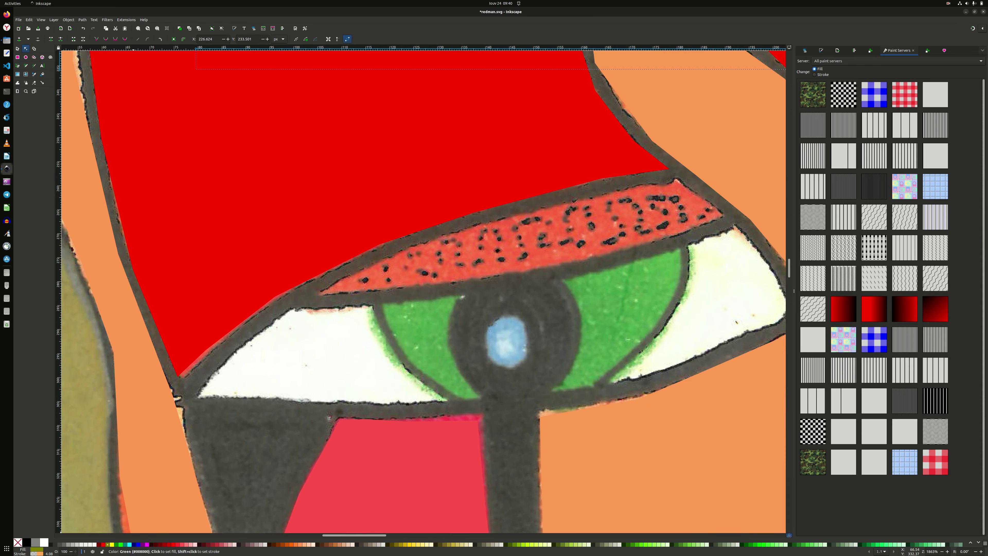
key("b")
left_click(410, 296)
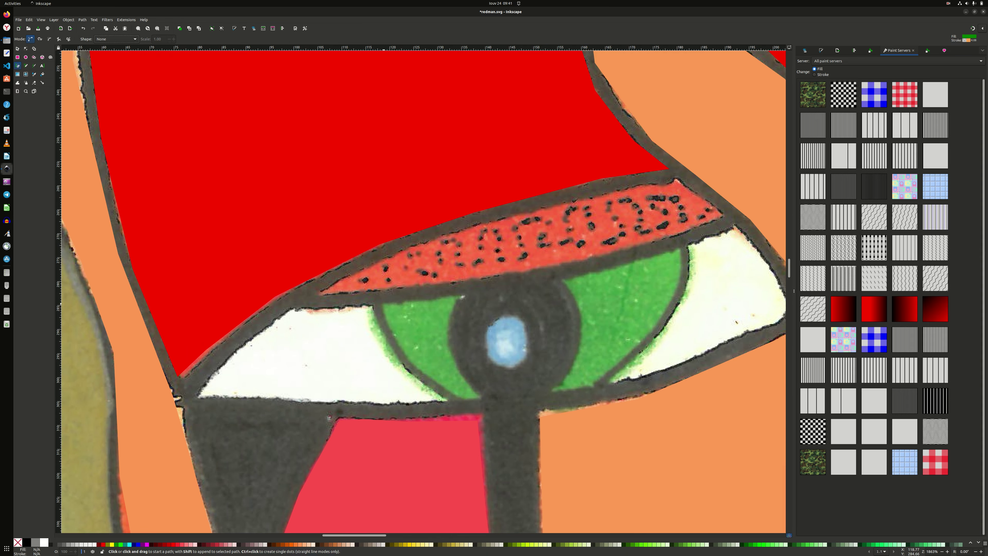
key("Return")
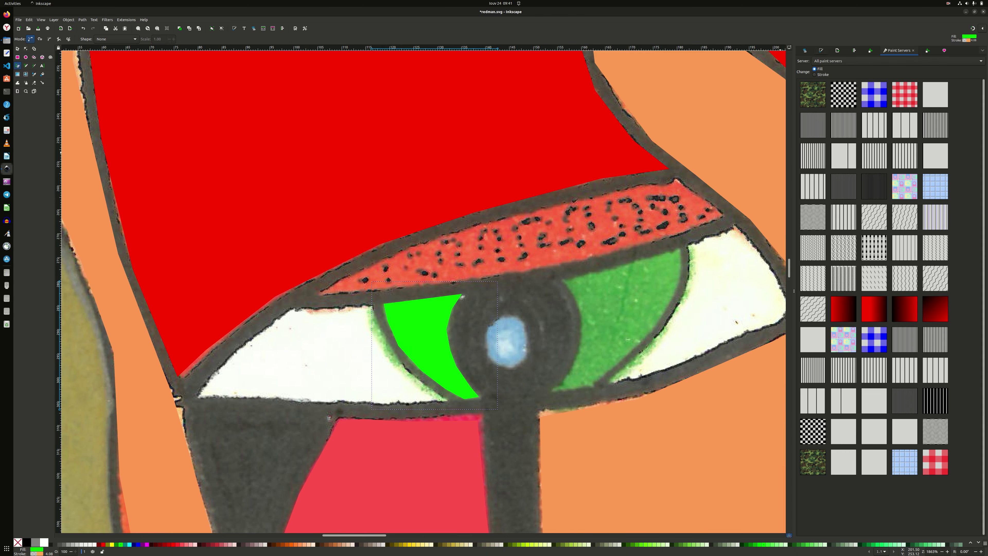
key("ctrl+shift+f")
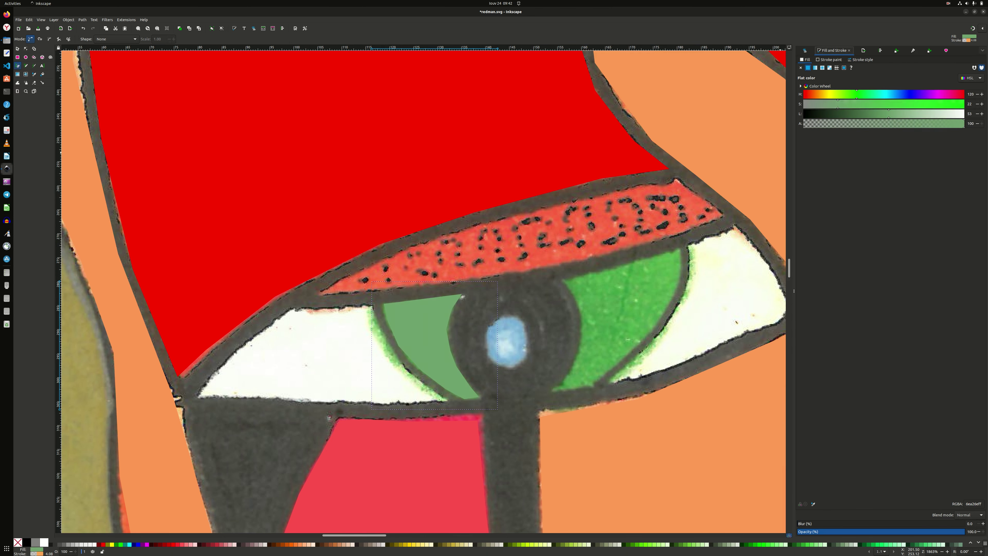
Trace the remaining green iris sections beside the pupils of both eyes as closed, desaturated green shapes
left_click(561, 280)
left_click(580, 320)
scroll(562, 280, "right", 15)
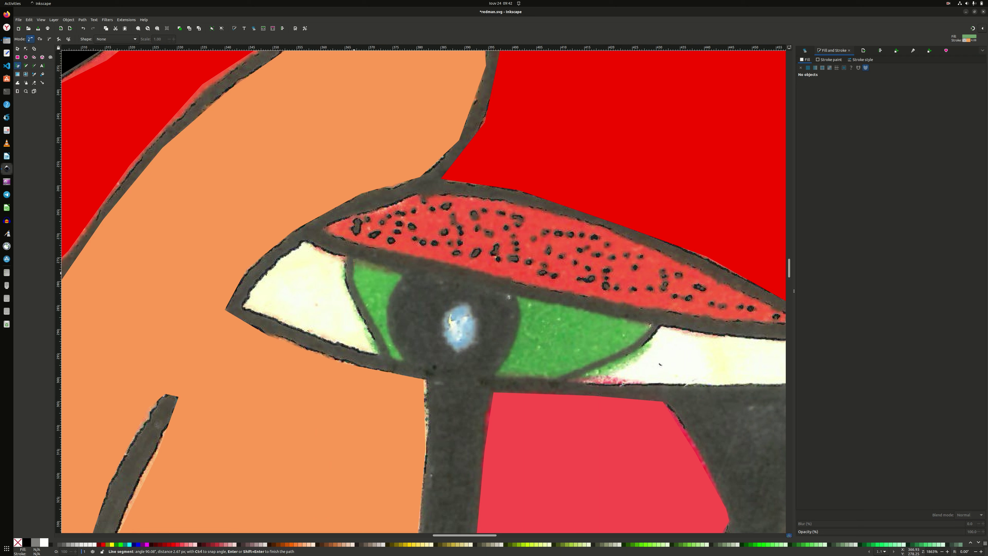
left_click(354, 260)
left_click(515, 297)
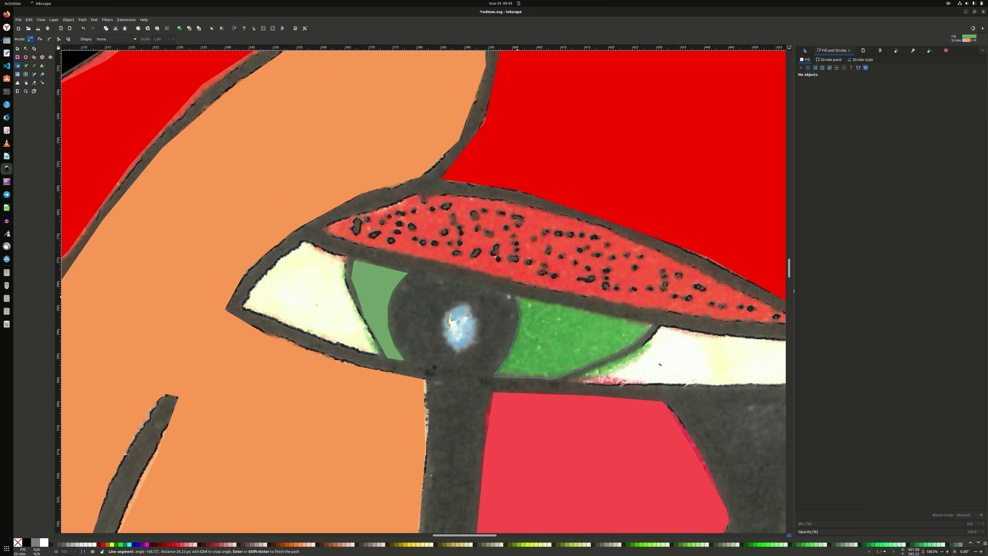
key("Return")
Cover the right eye's pupil with a dark green circle and stretch the corner of the adjoining iris section beneath it
key("s")
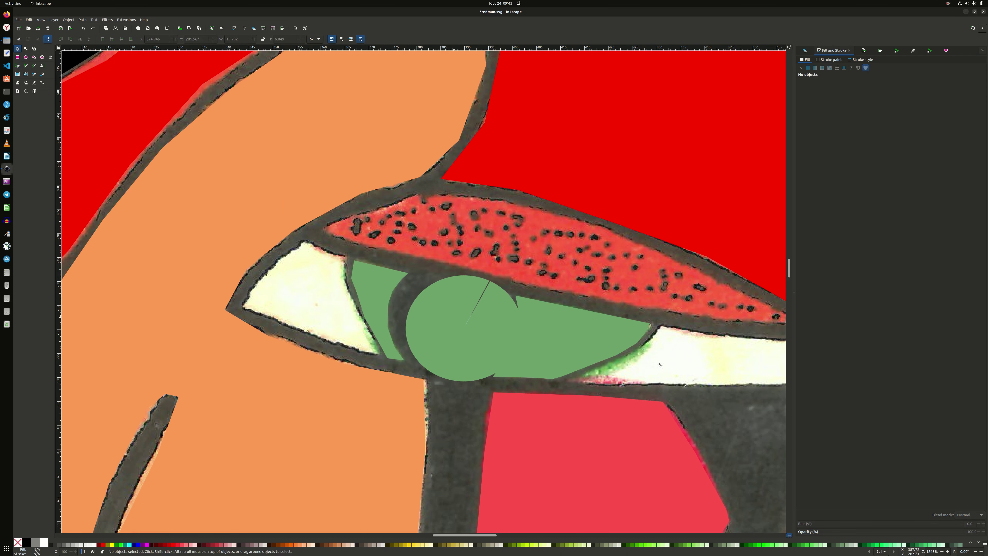
key("n")
left_click_drag(493, 376, 474, 377)
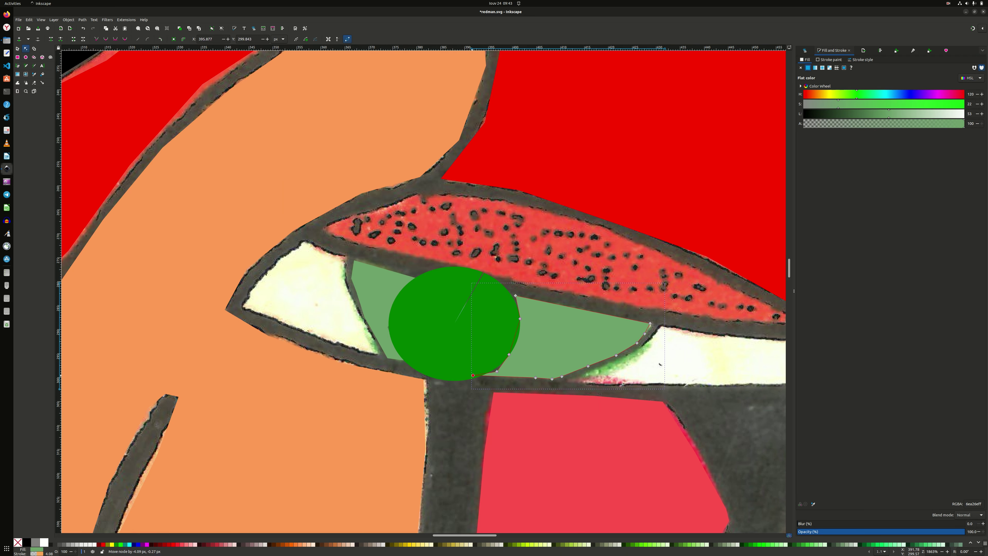
key("s")
key("Tab")
key("Tab")
key("Tab")
key("Tab")
key("Tab")
key("Tab")
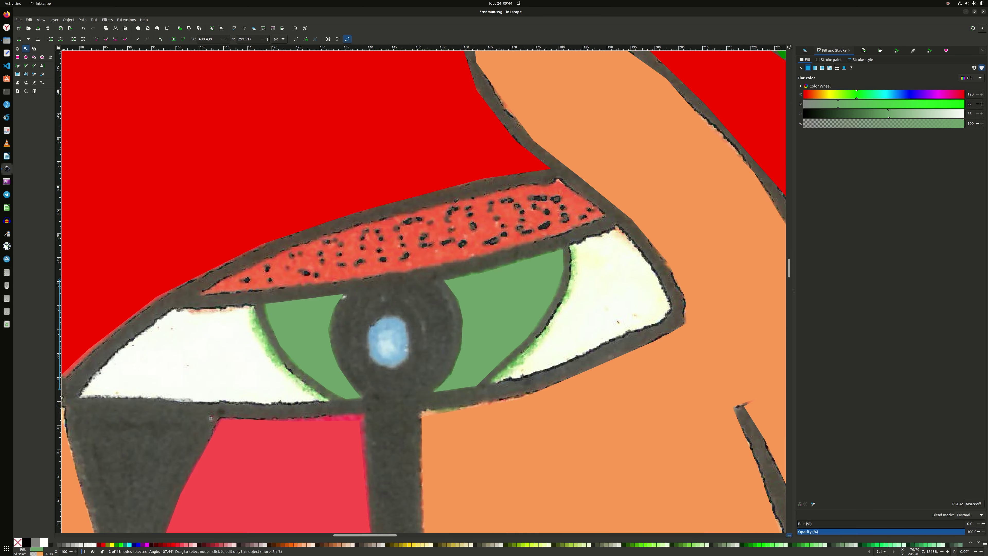
Extend the corner nodes of both left-eye iris sections underneath the dark green pupil circle
key("n")
left_click(229, 294)
left_click_drag(229, 293, 241, 293)
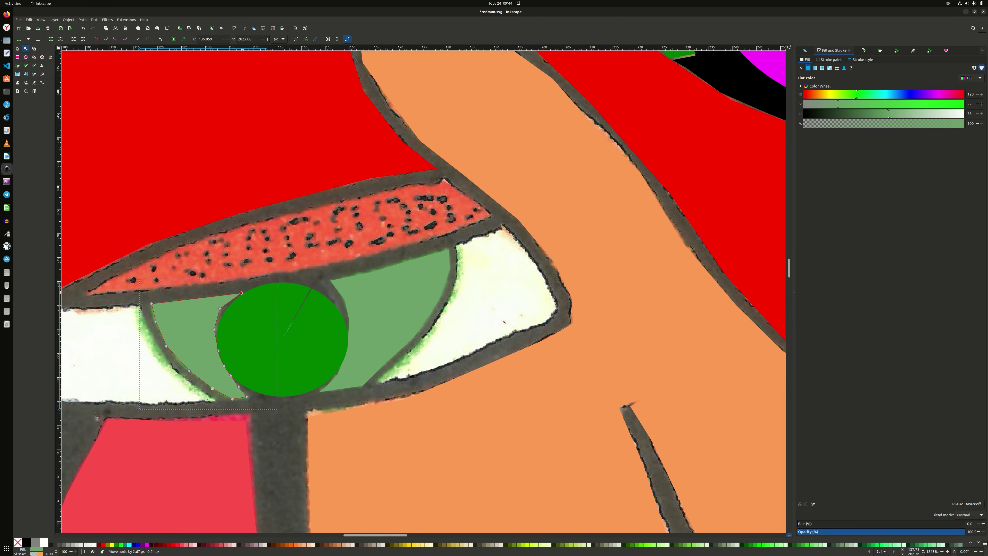
left_click(329, 392)
left_click_drag(330, 280, 305, 286)
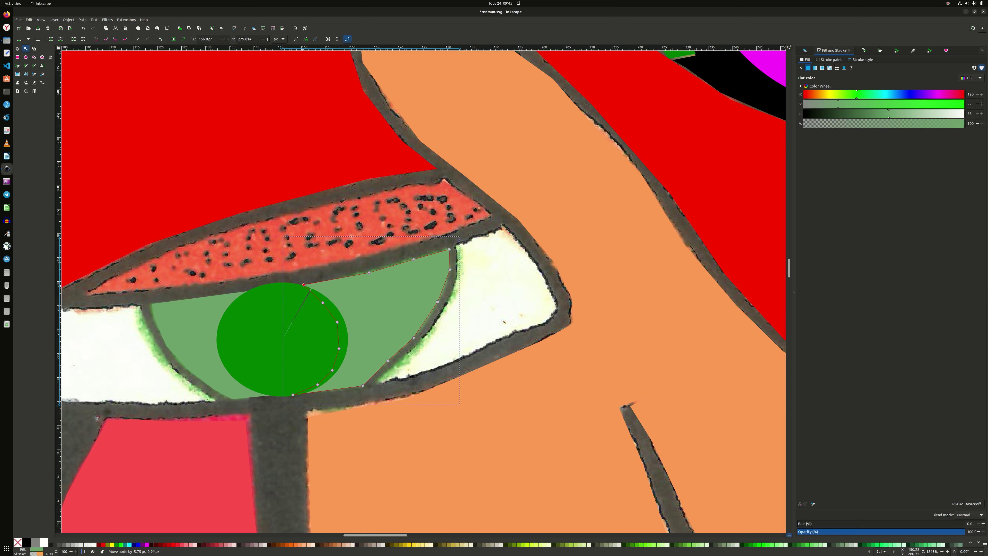
Draw a small ellipse inside the left eye's green circle, fill it with hue 180 and lightness 9, and copy it to the right eye
key("e")
left_click_drag(250, 299, 308, 368)
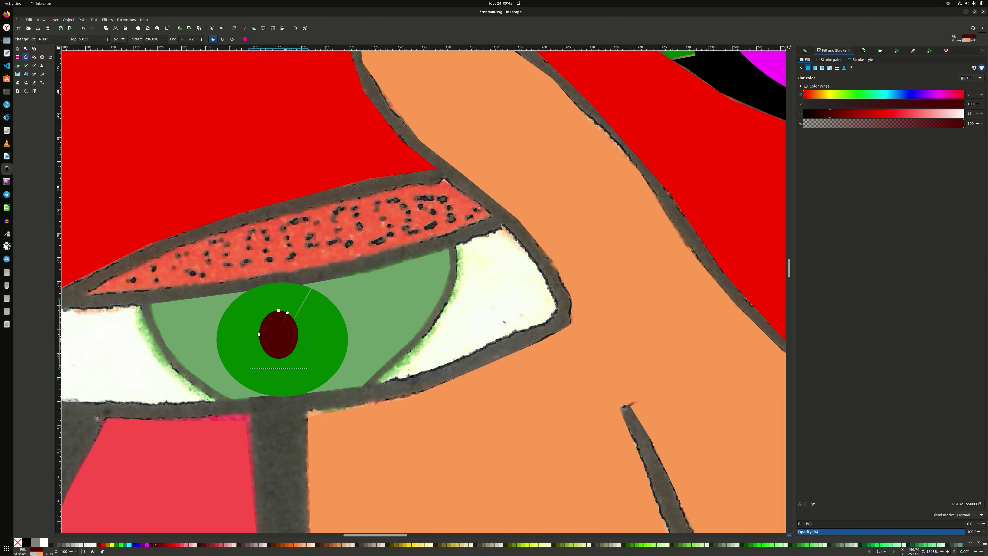
left_click_drag(259, 335, 253, 334)
left_click_drag(278, 310, 278, 308)
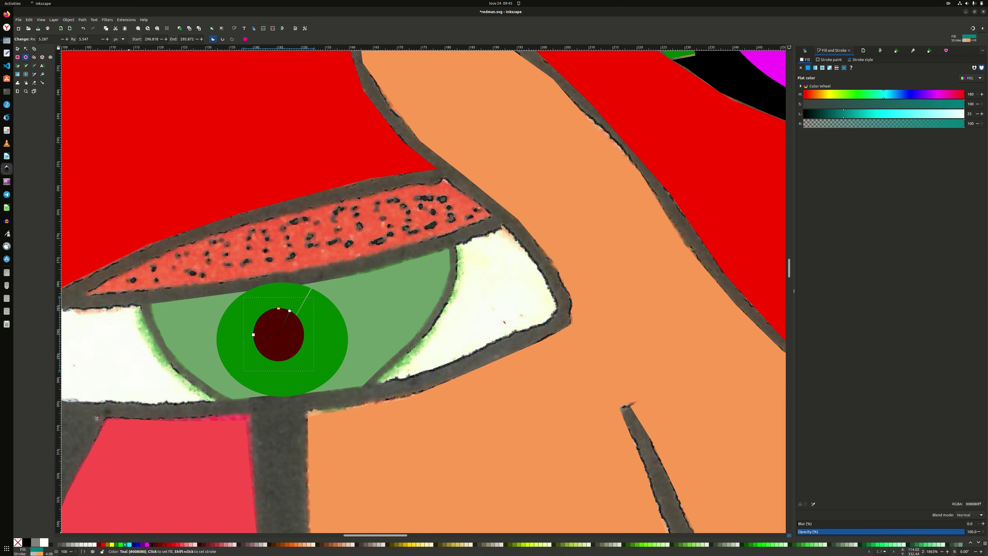
left_click(884, 94)
left_click_drag(830, 113, 818, 113)
scroll(423, 292, "right", 15)
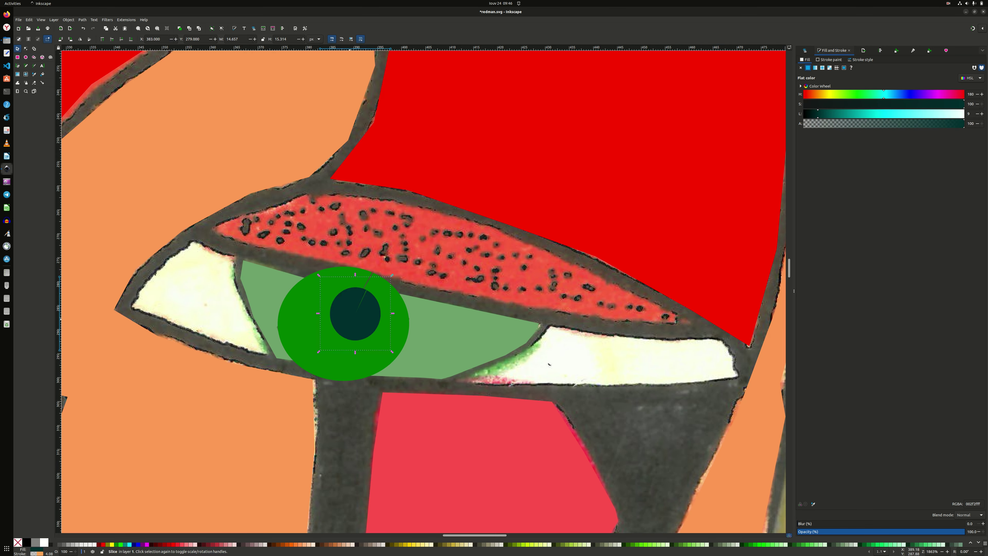
Trace the white areas on both sides of the right eye's iris as closed white shapes
key("b")
left_click(157, 318)
left_click(235, 257)
left_click(454, 381)
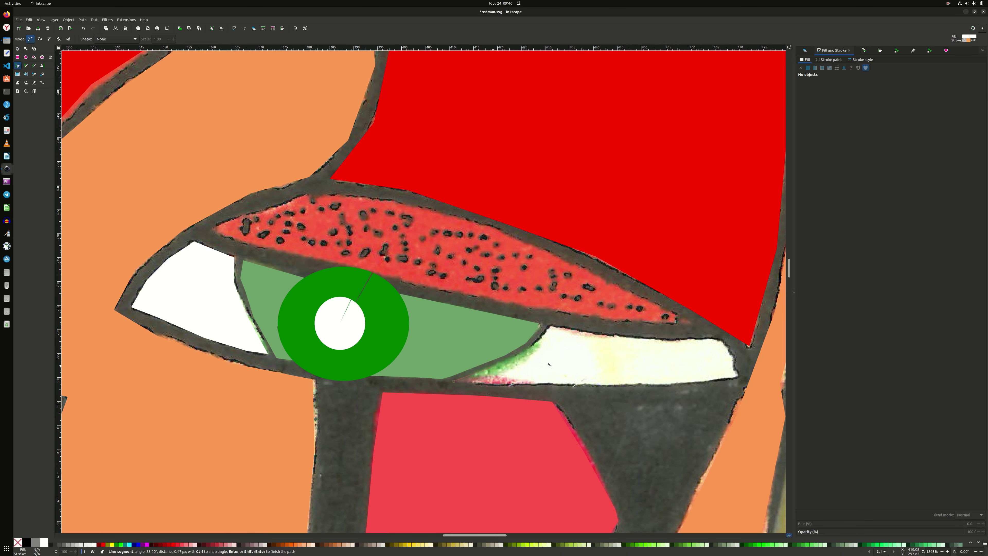
Trace the white areas on both sides of the left eye's iris as closed white shapes
scroll(549, 364, "left", 10)
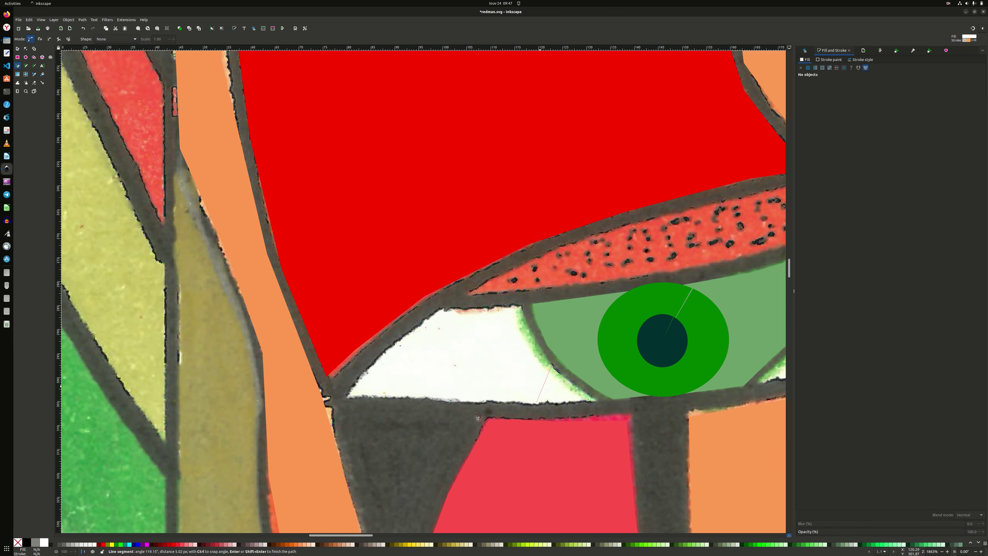
key("Return")
scroll(493, 339, "right", 2)
left_click(491, 341)
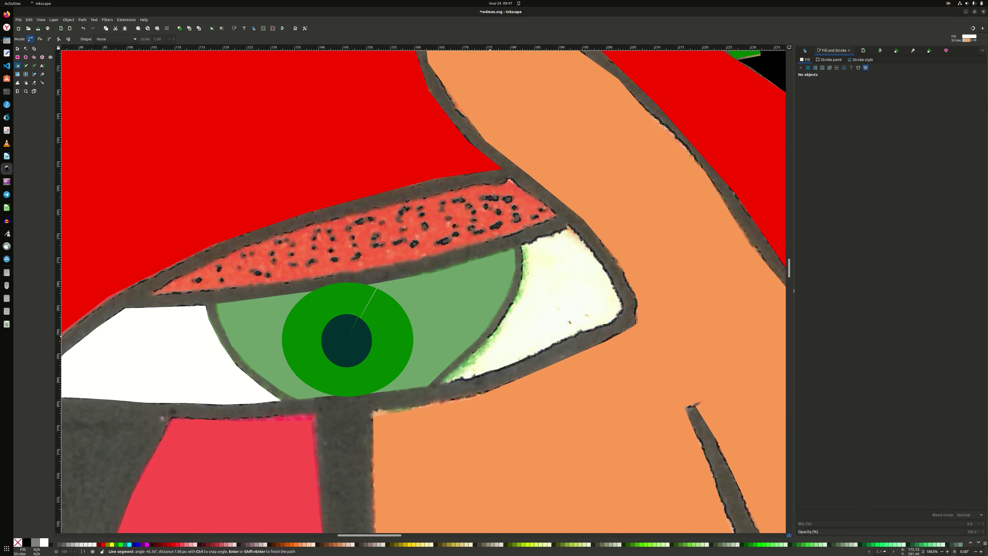
left_click(441, 383)
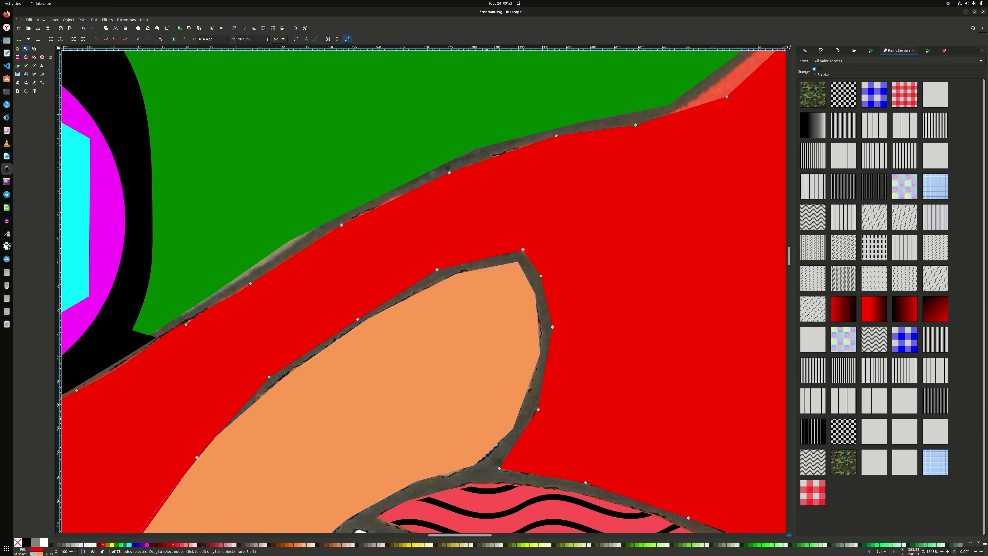
Adjust the edge nodes of the green forehead and red mask shapes to follow the drawing's contours more closely
scroll(423, 291, "up", 3)
scroll(423, 291, "left", 12)
scroll(423, 291, "down", 7)
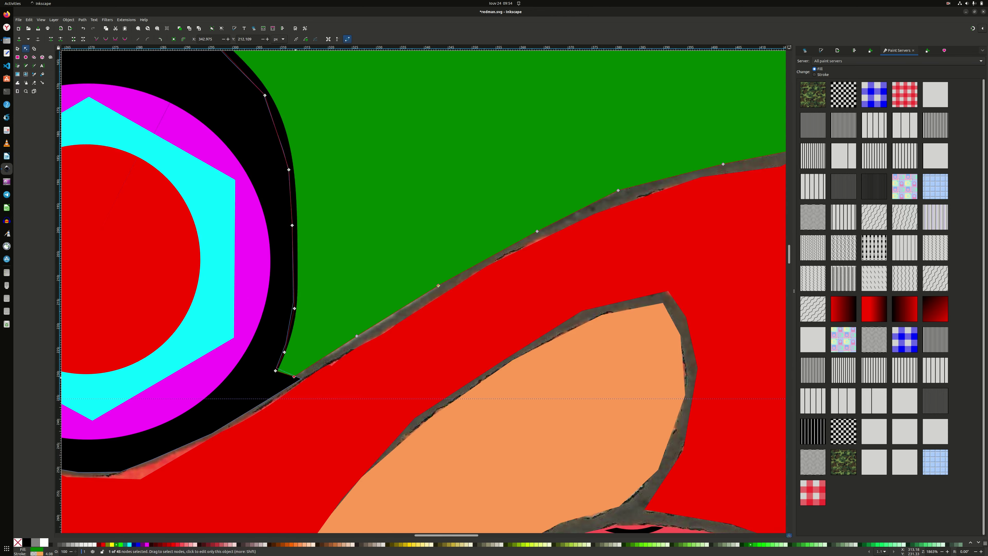
left_click(156, 380)
scroll(424, 291, "down", 5)
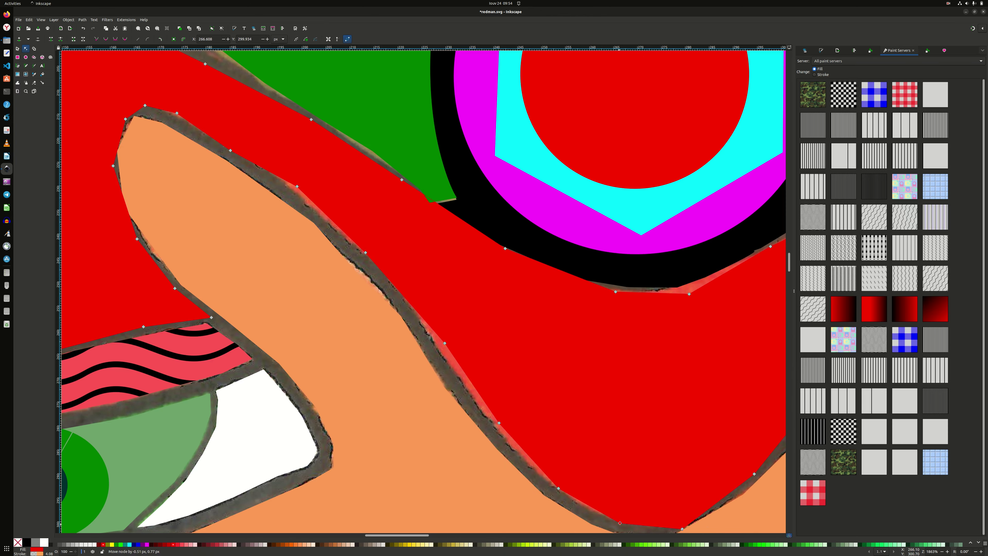
scroll(423, 291, "left", 15)
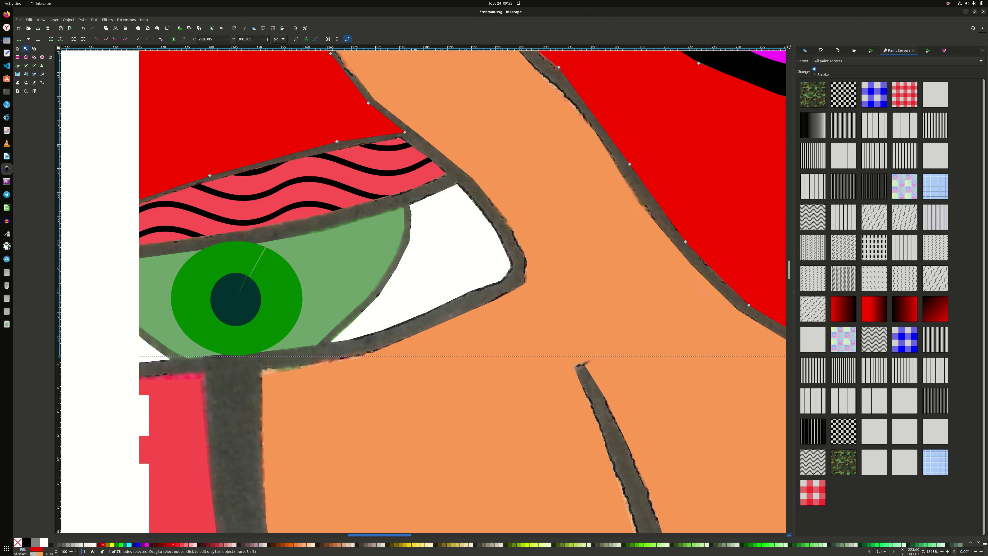
scroll(423, 291, "up", 5)
key("alt+e")
key("Return")
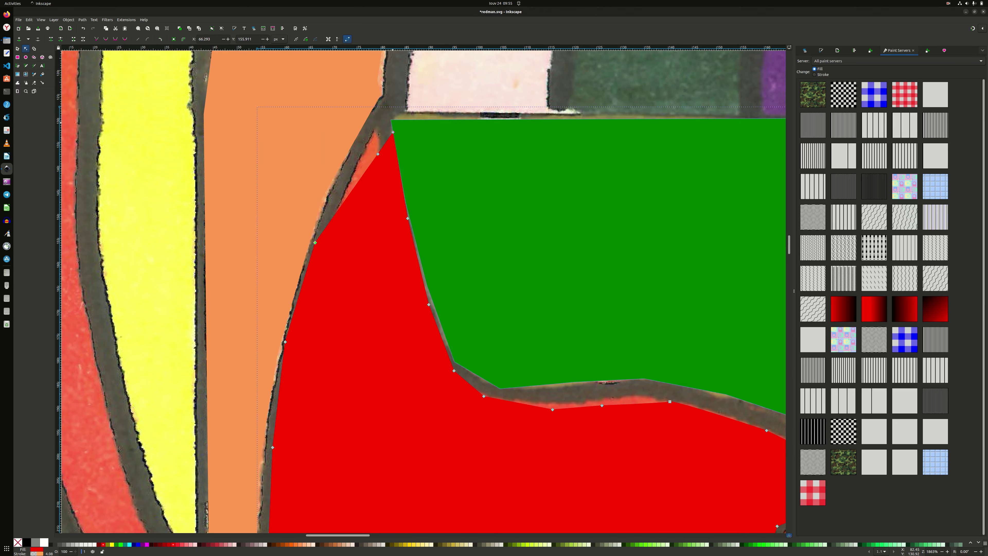
Outline the left eye and its eyelid crease with smooth black spiro curves using the Ellipse shape
scroll(282, 335, "down", 10)
scroll(281, 335, "right", 4)
key("b")
left_click(39, 39)
left_click(131, 303)
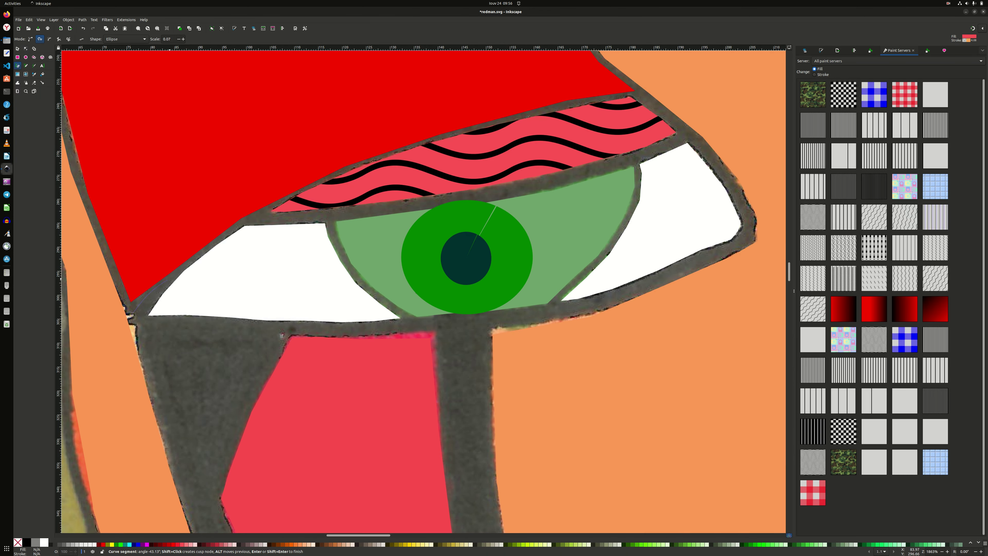
left_click(640, 94)
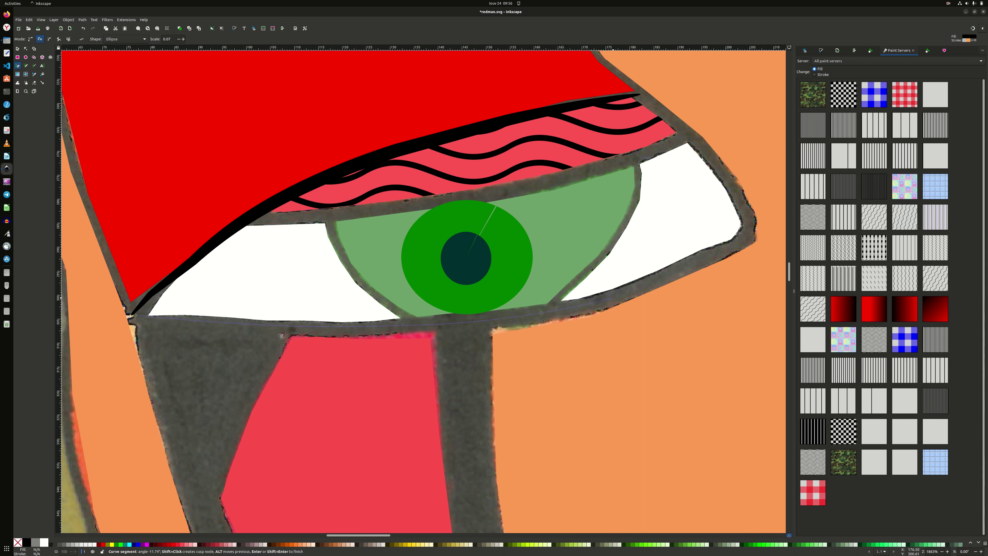
left_click(750, 231)
left_click(133, 314)
key("n")
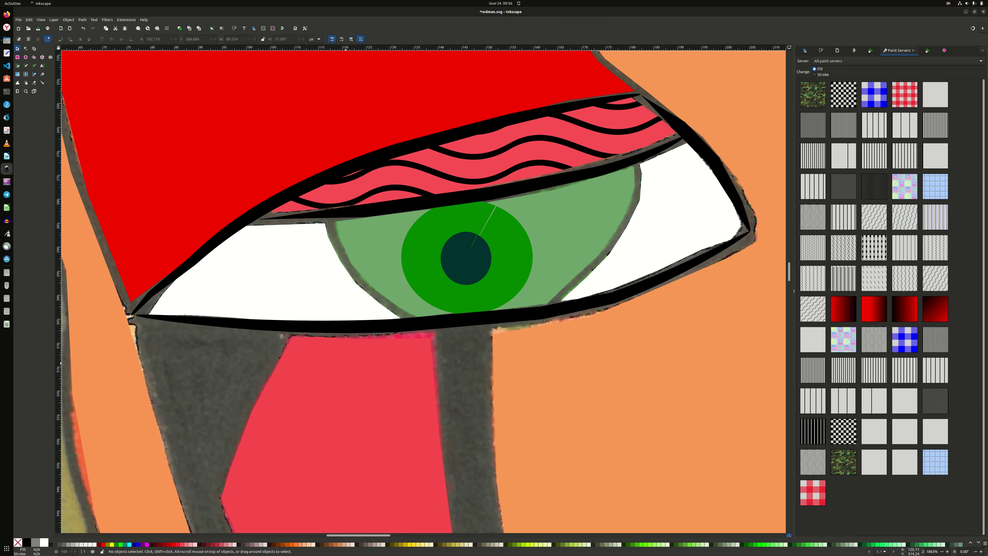
Adjust the nodes of the pink cheek patch, red mask and pink eyelid to meet the left eye's black outline
left_click(438, 326)
left_click(389, 183)
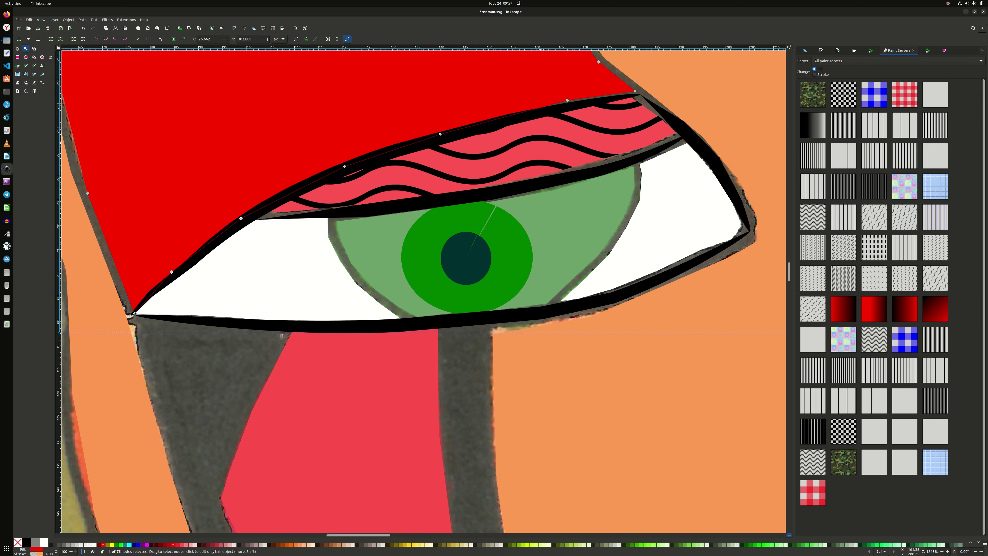
left_click_drag(510, 159, 568, 172)
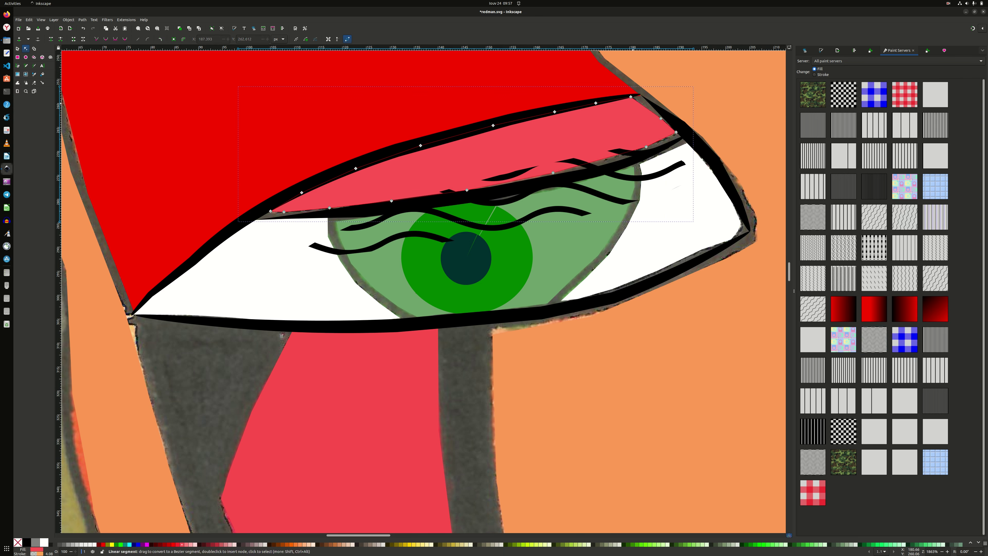
key("Escape")
Try to reposition the wavy pattern overlay on the left eyelid
left_click(619, 197)
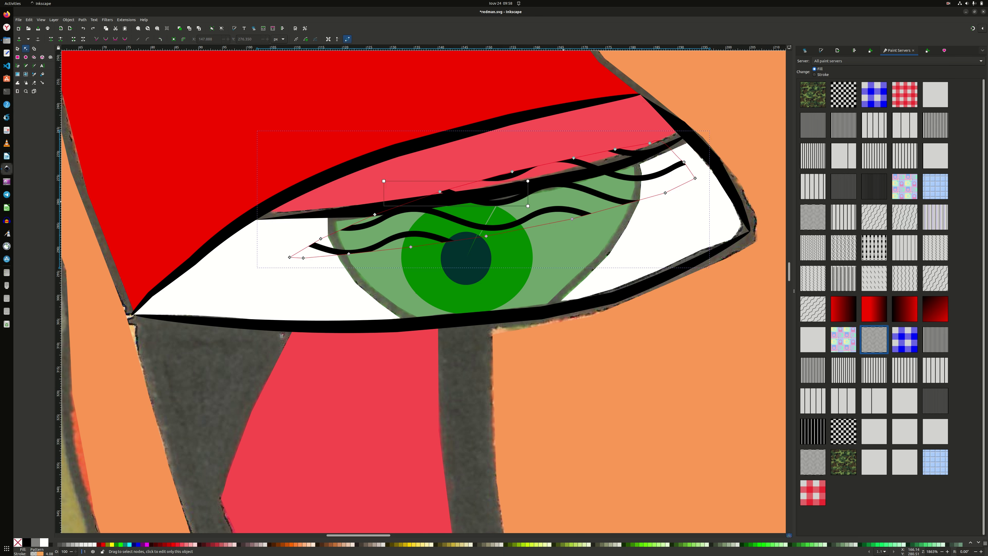
key("s")
key("ctrl+z")
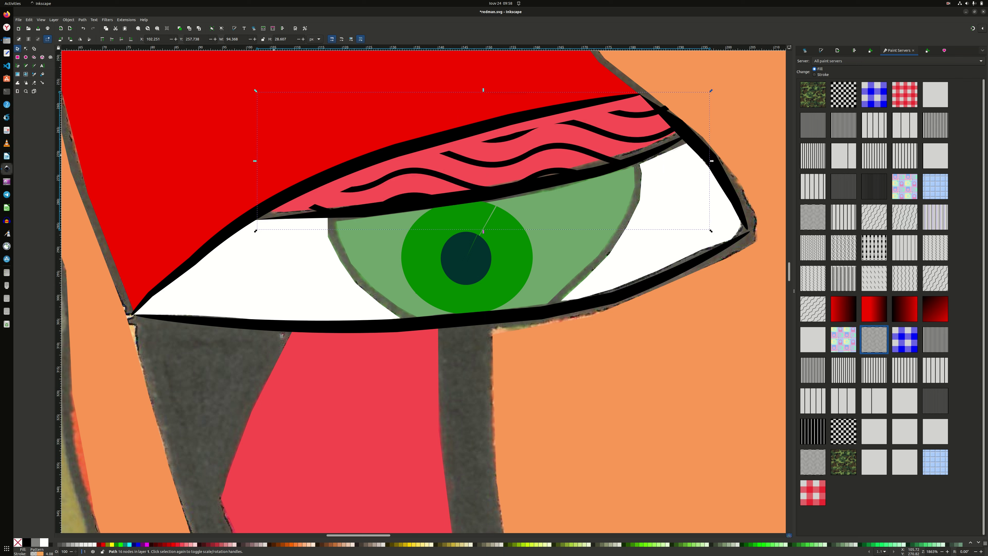
key("ctrl+z")
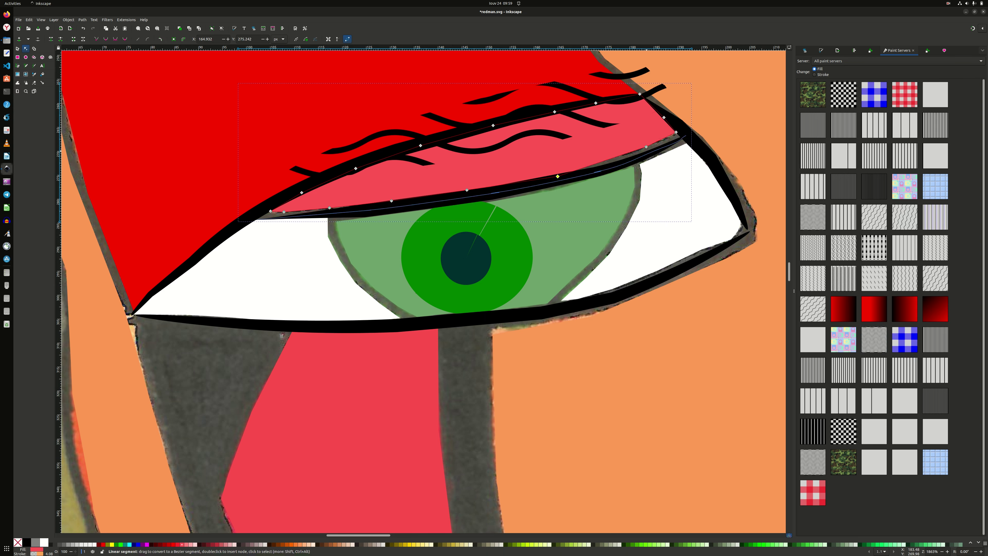
key("ctrl+shift+z")
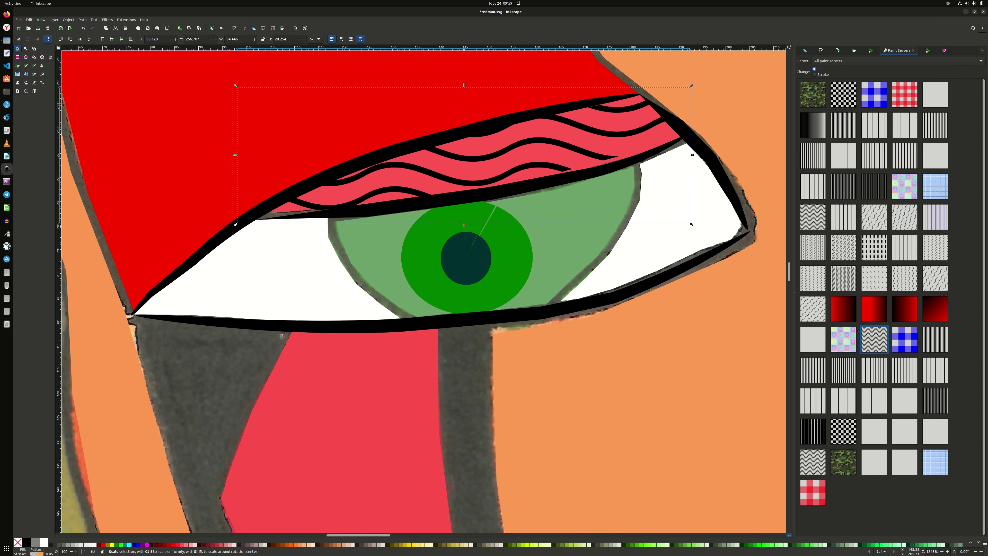
key("ctrl+z")
Fit the pink eyelid's nodes to the left eye's black outline and restore the wavy pattern overlay above it
key("n")
scroll(563, 151, "up", 5)
right_click(563, 152)
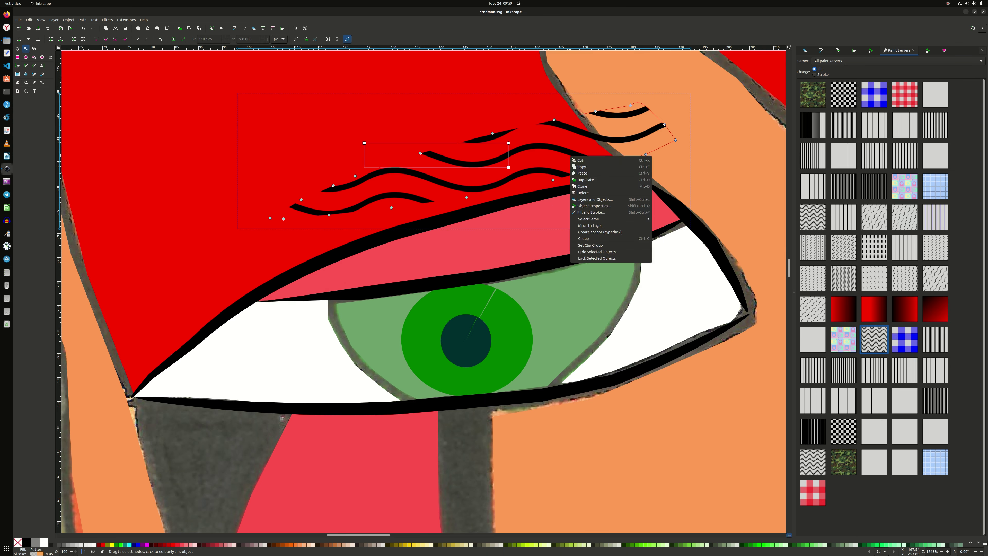
key("Escape")
left_click(450, 177)
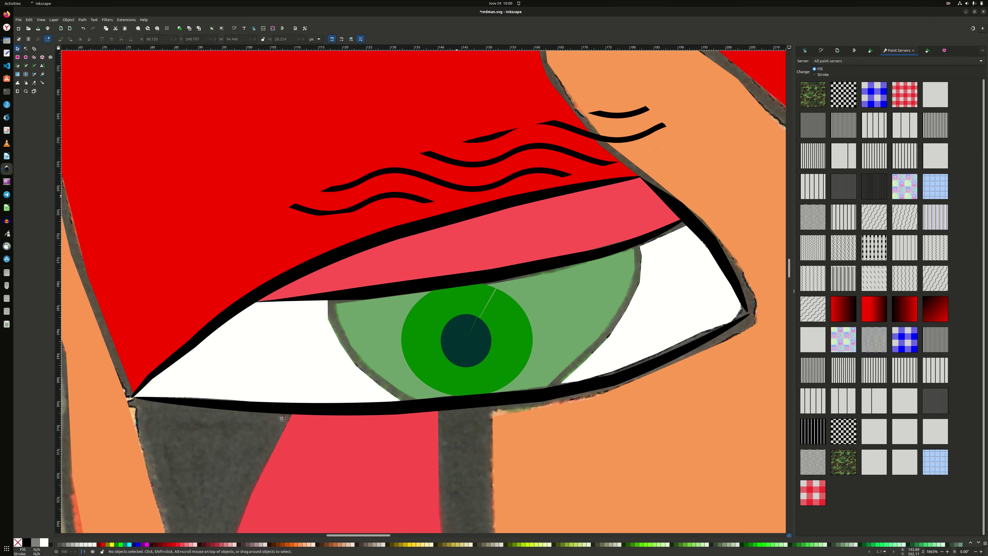
key("ctrl+shift+z")
key("s")
key("ctrl+z")
key("n")
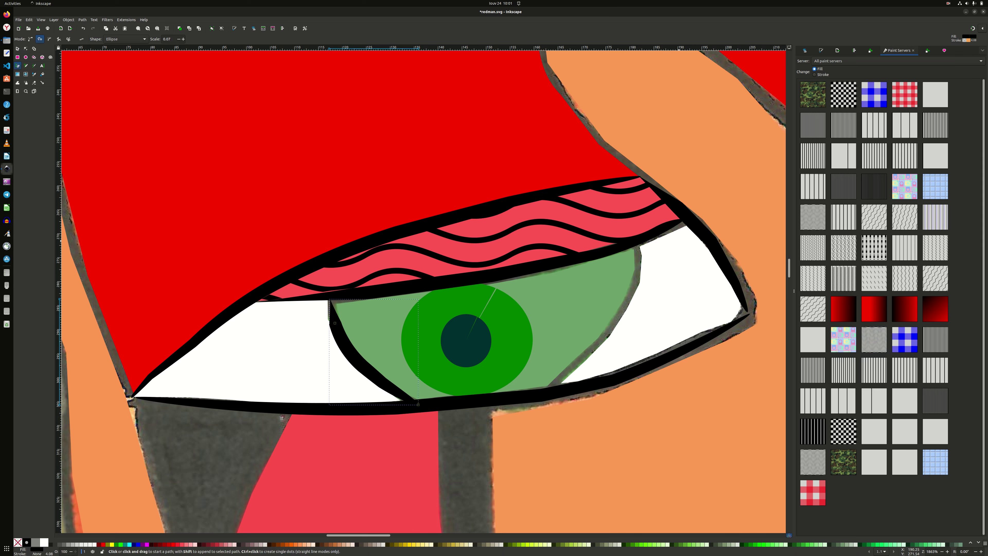
Draw a black curve along the left iris's outer edge and adjust the nearby white and skin nodes to the outline
left_click(615, 375)
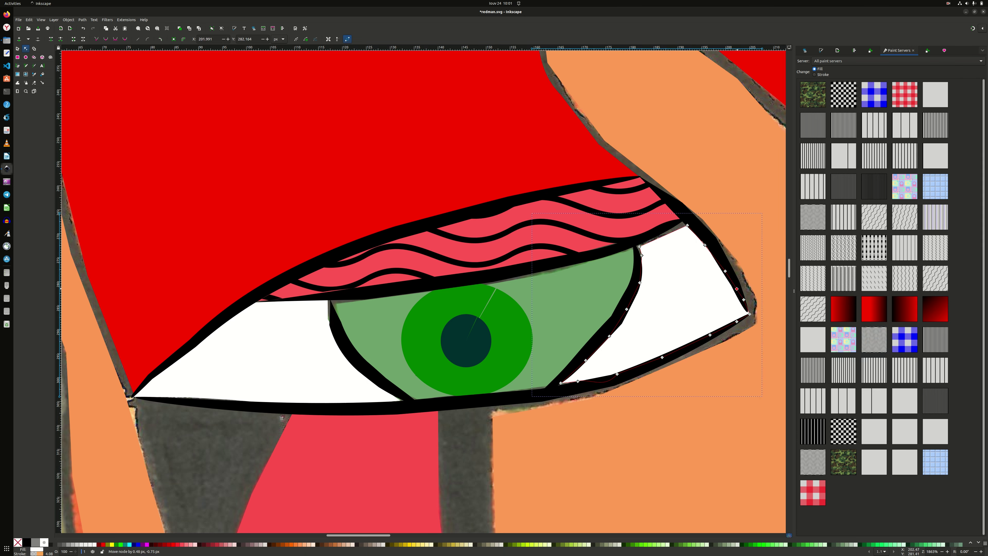
left_click(554, 274)
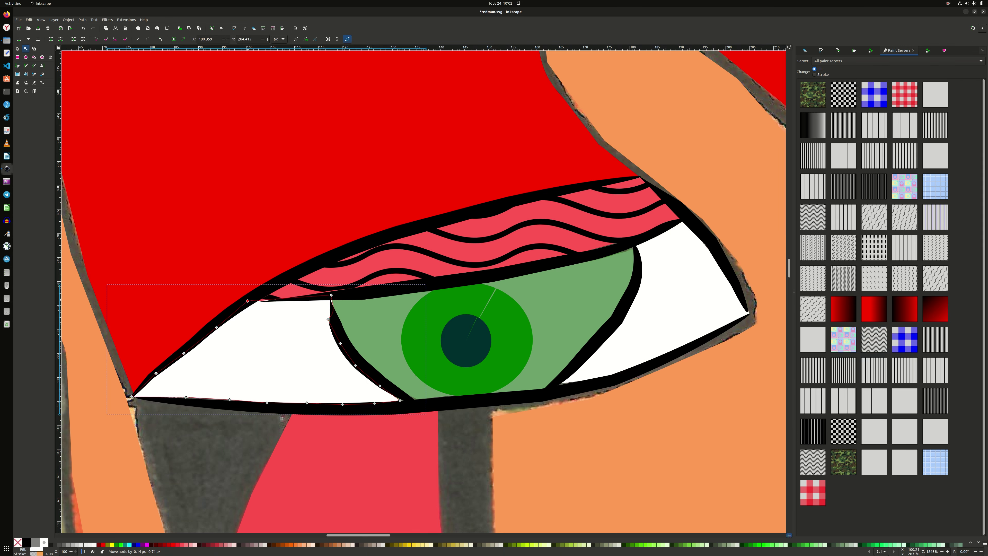
left_click(745, 340)
Draw tapered black curves along the right eye's upper outline, lower outline and lower eyelid edge
key("p")
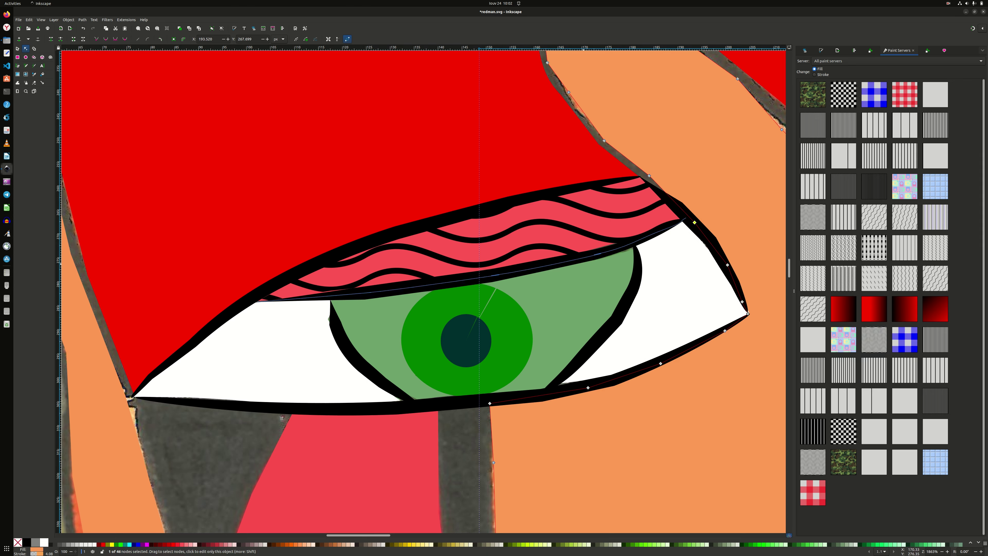
scroll(420, 292, "right", 15)
left_click_drag(125, 292, 228, 194)
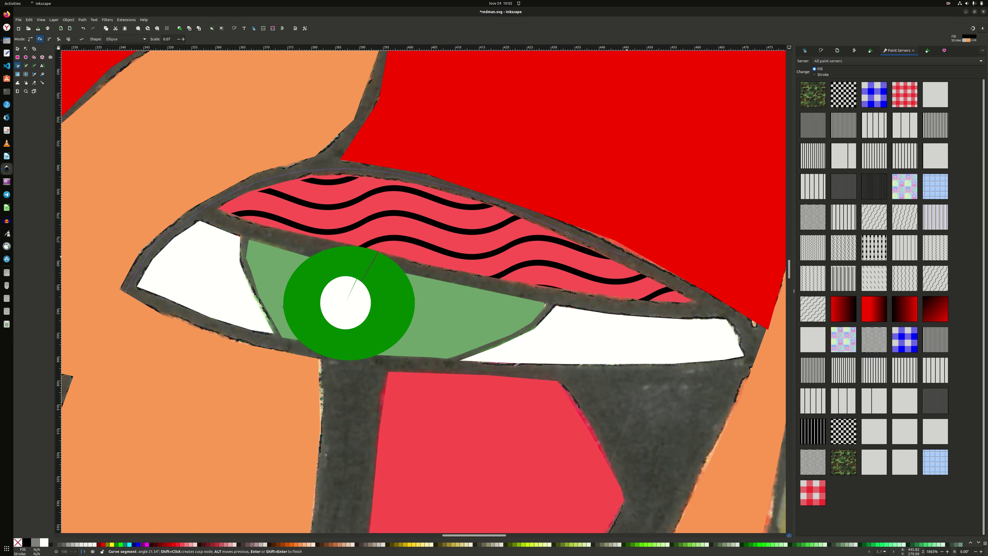
left_click(734, 313)
left_click(127, 290)
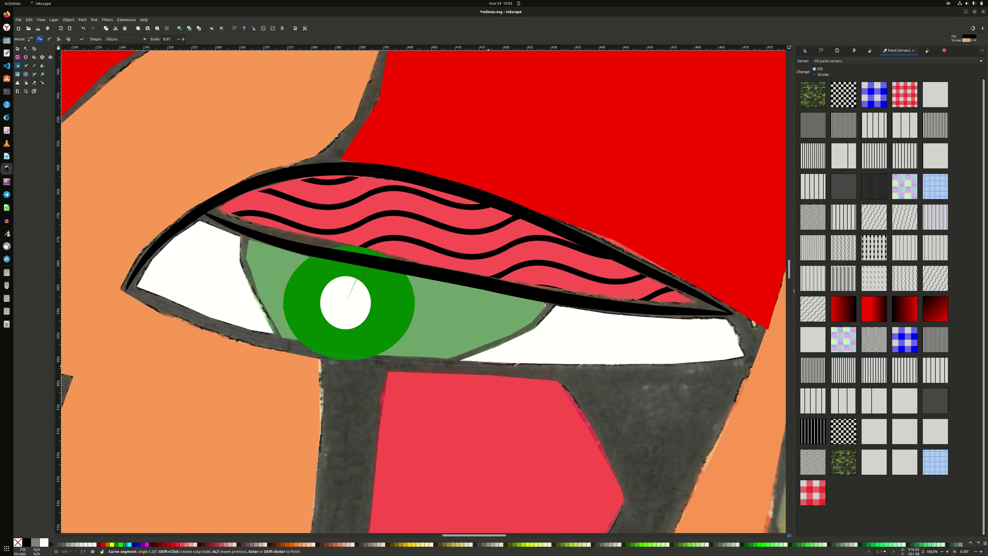
key("Return")
Fit the nodes of the right eye's white areas and the red mask to the black eye outline
key("n")
left_click(623, 335)
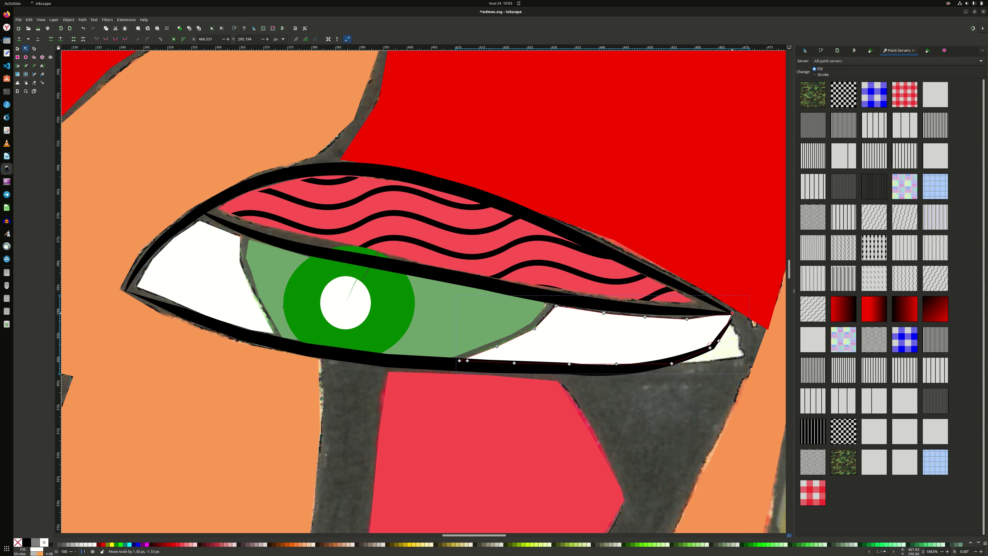
left_click_drag(556, 303, 557, 303)
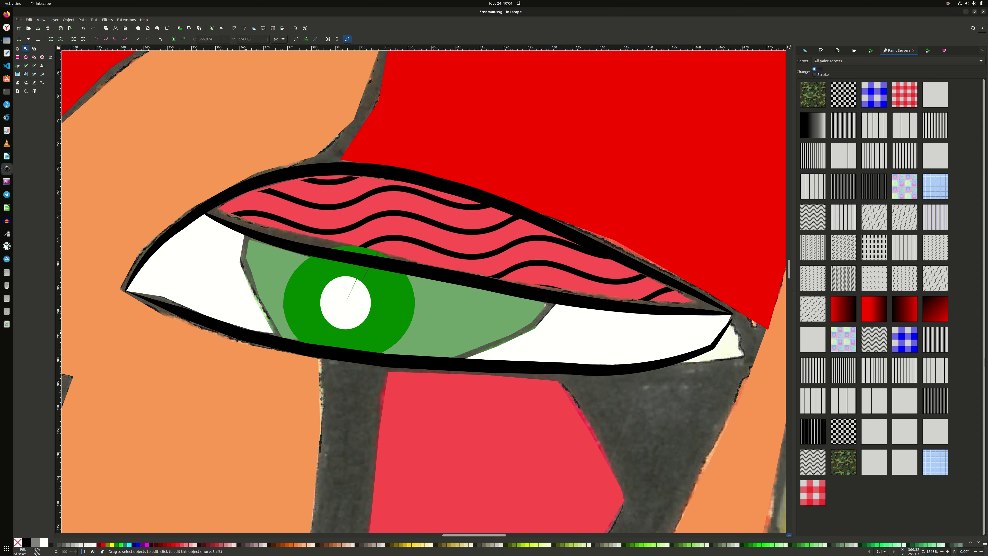
left_click(607, 238)
left_click_drag(612, 249, 612, 250)
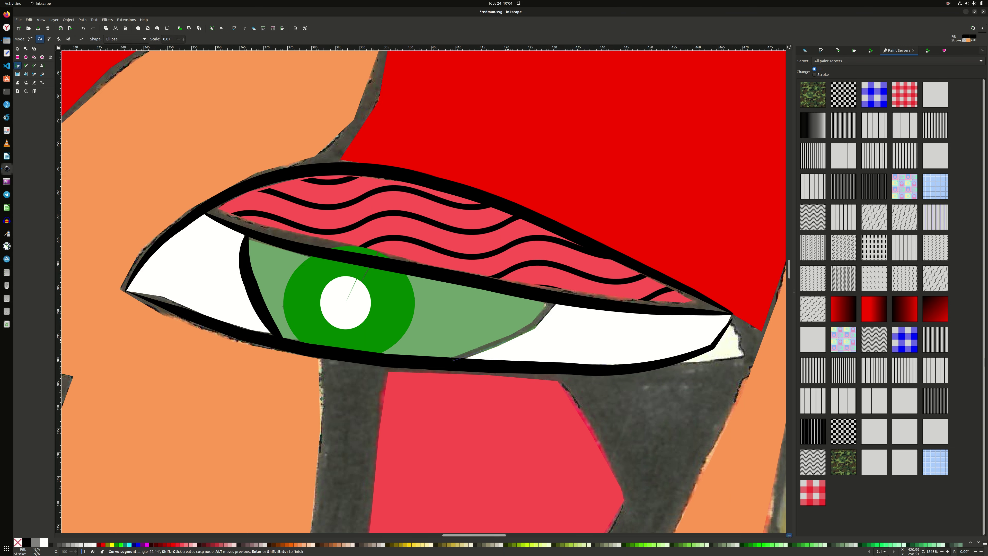
Move the wavy pattern off the right eyelid and fit the pink eyelid's nodes to the black outline
left_click(389, 241)
mouse_move(364, 351)
left_mouse_down()
mouse_move(364, 246)
mouse_move(366, 257)
left_mouse_up()
left_click_drag(308, 235, 298, 245)
left_click_drag(261, 224, 209, 208)
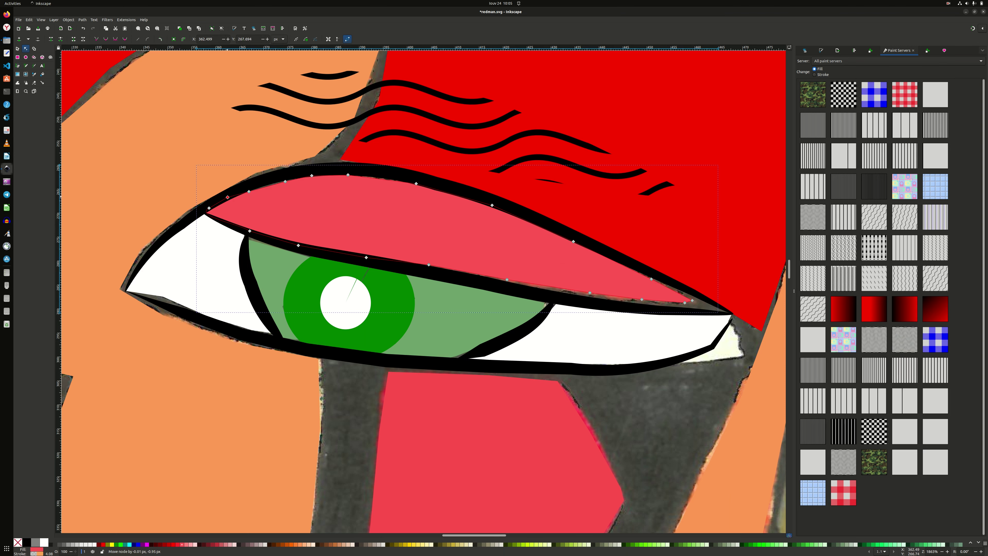
left_click_drag(286, 181, 288, 175)
left_click_drag(348, 175, 353, 169)
left_click_drag(574, 241, 578, 238)
left_click_drag(652, 279, 732, 313)
left_click_drag(590, 292, 592, 299)
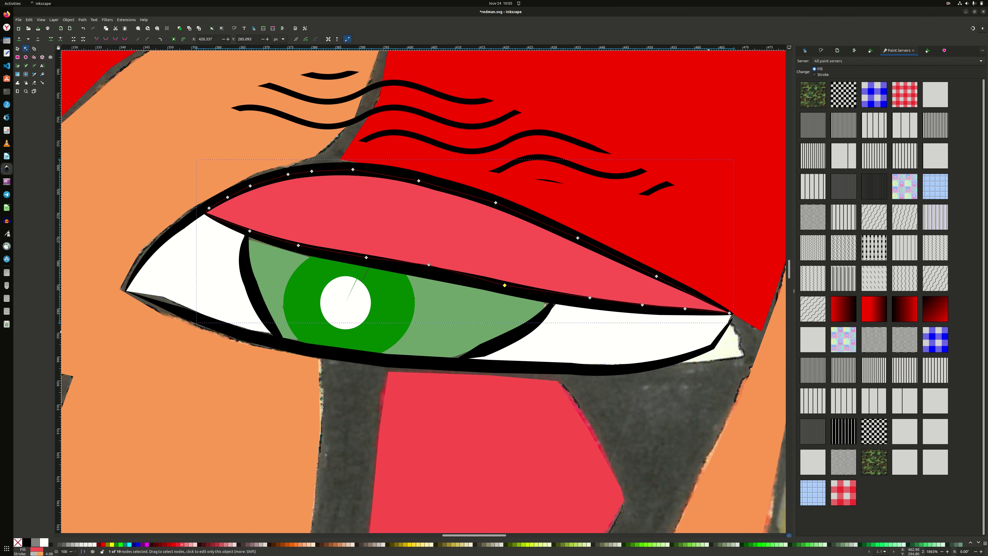
left_click_drag(507, 280, 508, 285)
Fit the skin, pale green iris and pink cheek patch nodes to the right eye's black outlines
left_click(173, 306)
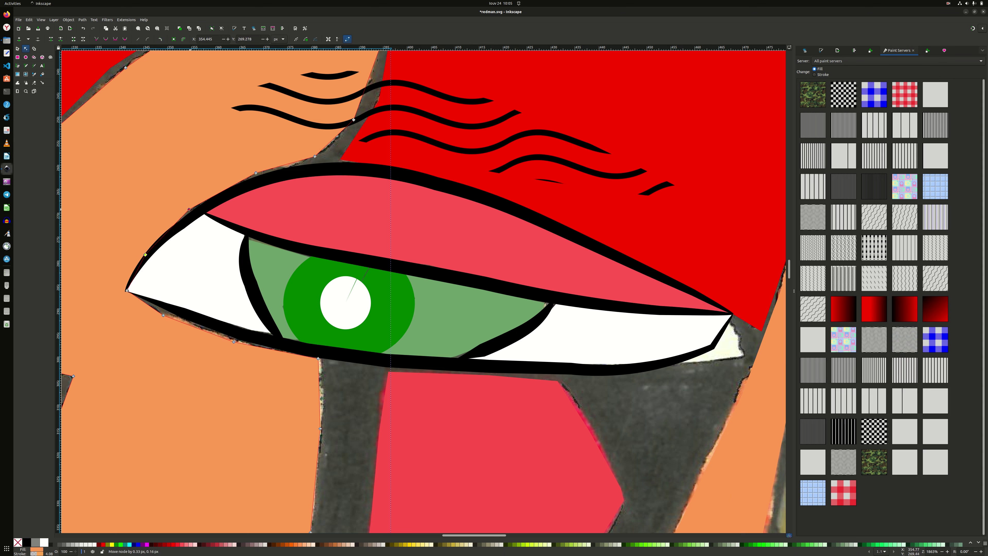
left_click(255, 244)
left_click_drag(249, 240, 252, 238)
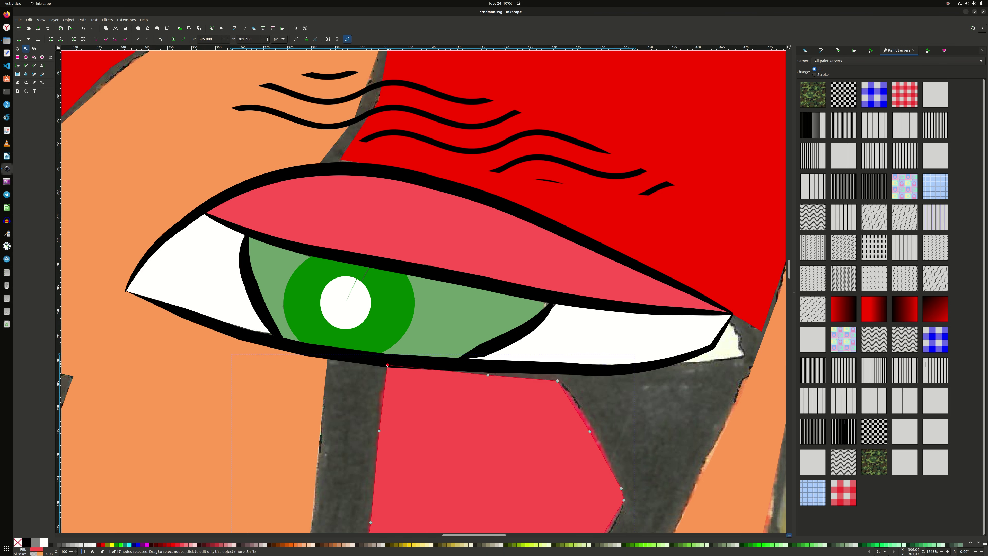
left_click(594, 431)
Move the wavy pattern back onto the right eyelid and enlarge it to span the pink shape
scroll(482, 122, "down", 1)
key("s")
left_click_drag(480, 122, 480, 225)
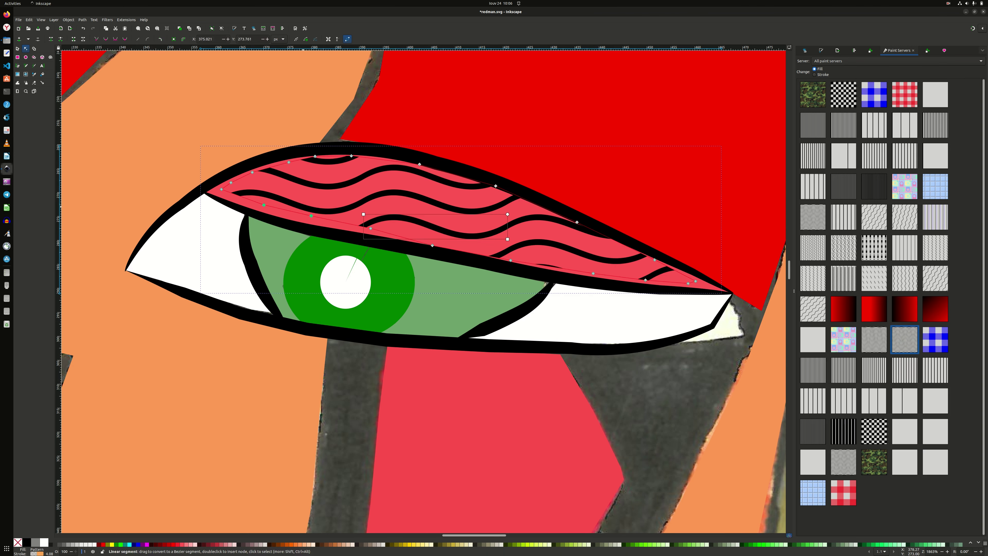
key("greater")
key("greater")
key("greater")
key("greater")
key("greater")
key("greater")
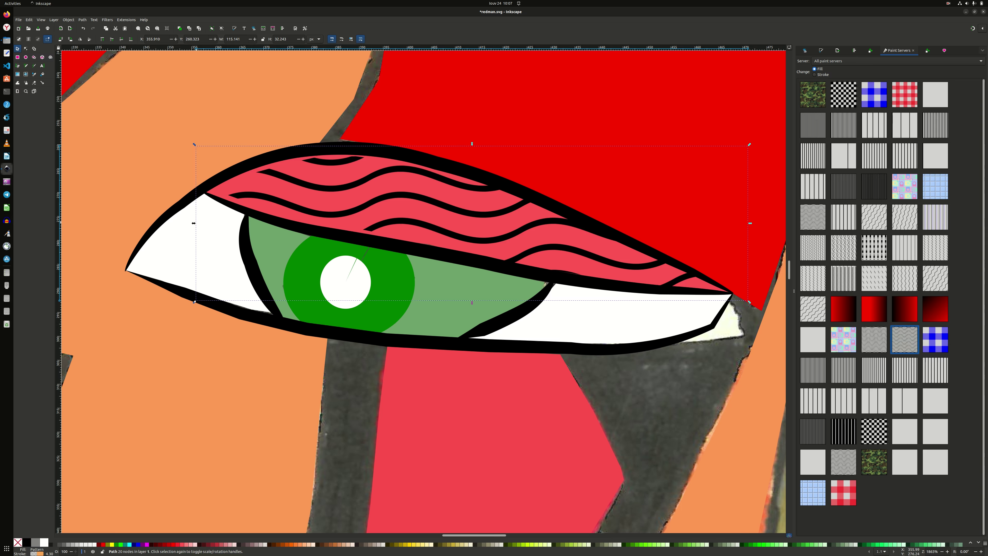
key("Escape")
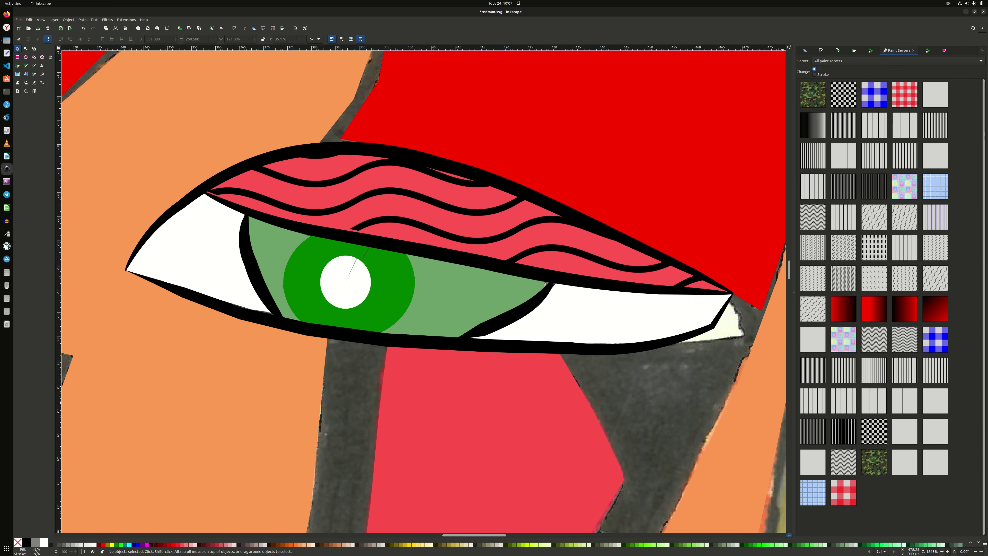
Extend the right eye's white shape and lower black outline to a point at the outer corner
key("minus")
key("minus")
key("minus")
key("minus")
key("minus")
scroll(474, 257, "up", 5)
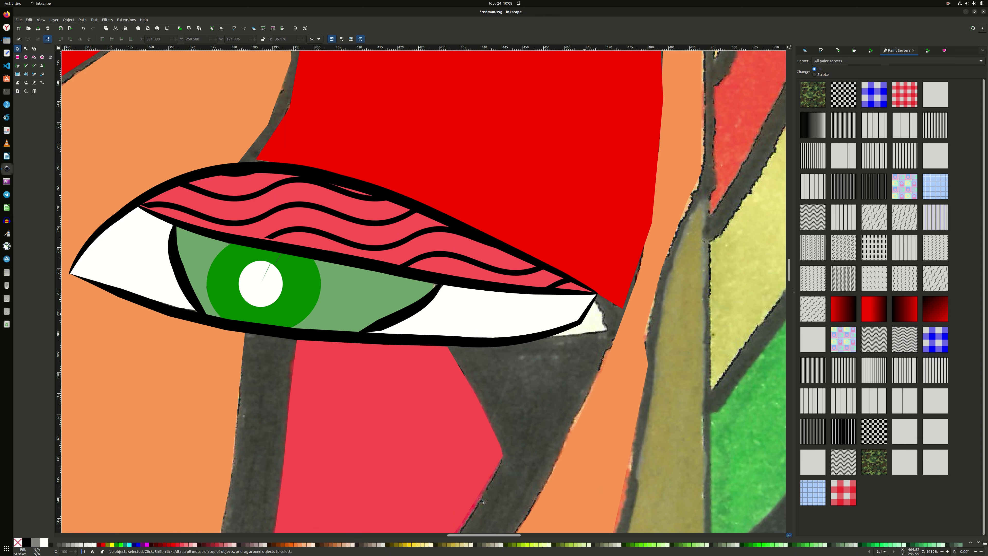
double_click(583, 323)
left_click(586, 317)
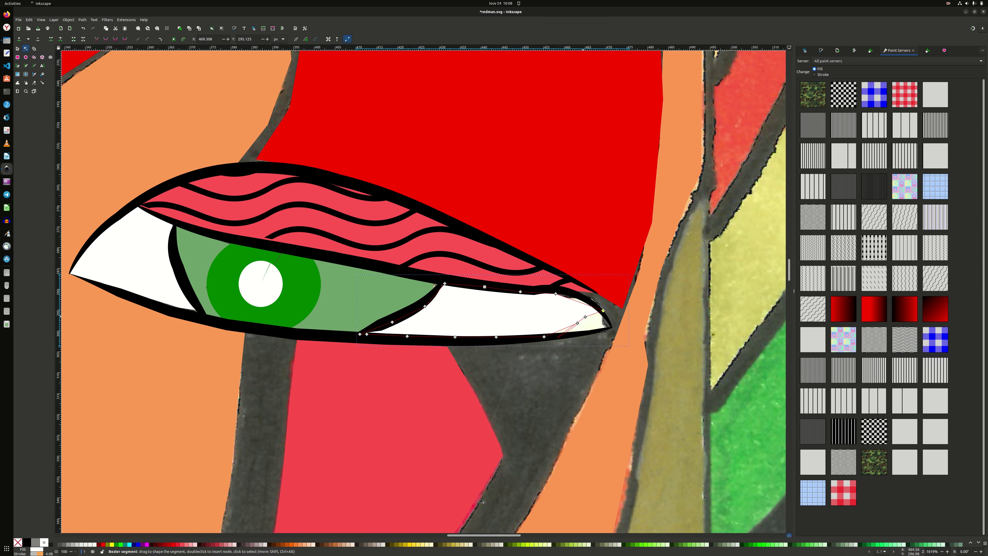
Extend the right eye's upper black outline to the outer corner and restore the wavy pattern over the eyelid
left_click(577, 290)
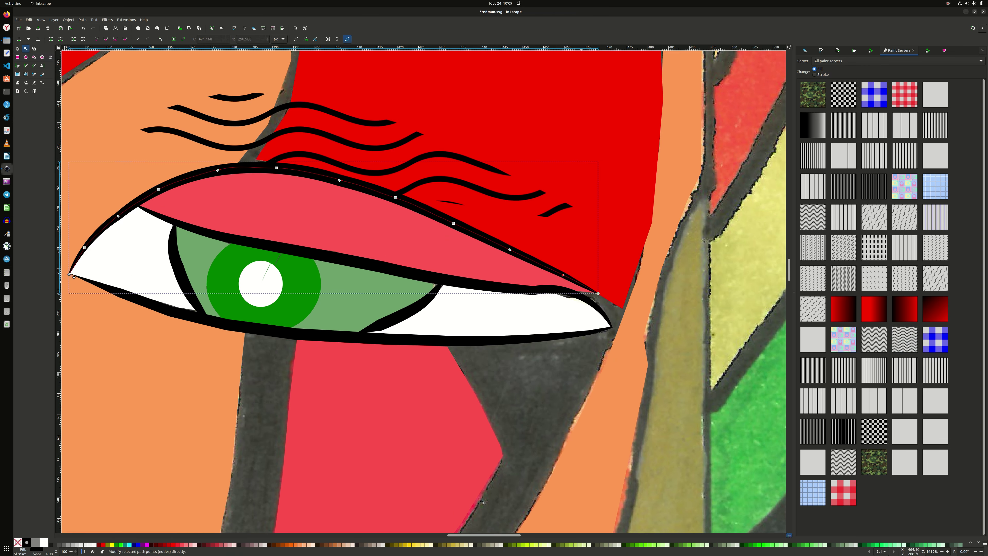
key("s")
left_click_drag(369, 242, 369, 308)
double_click(428, 290)
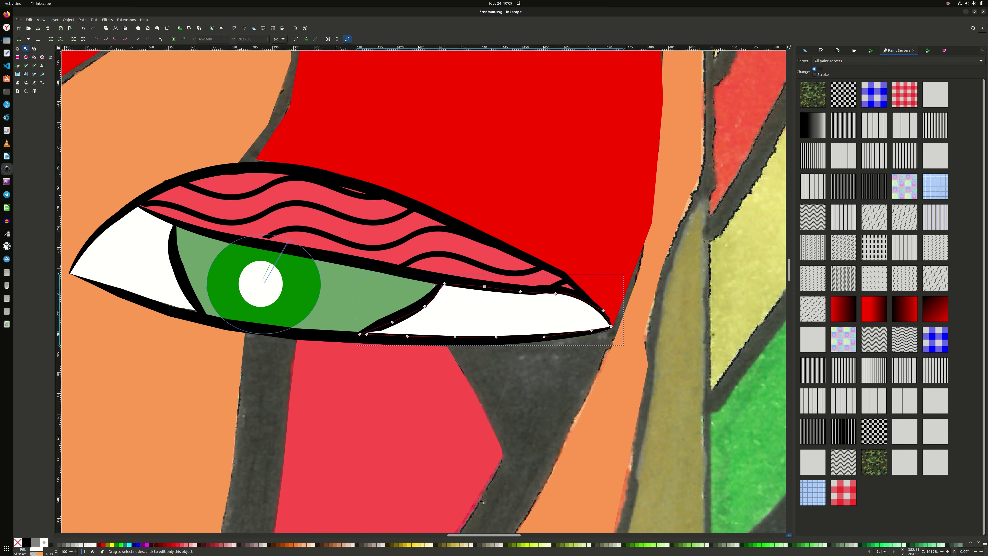
Draw thick black curves along the green forehead's lower edge and the red mask's central lower edge
scroll(426, 293, "down", 2, "ctrl")
scroll(649, 411, "down", 2, "ctrl")
key("b")
left_click(117, 76)
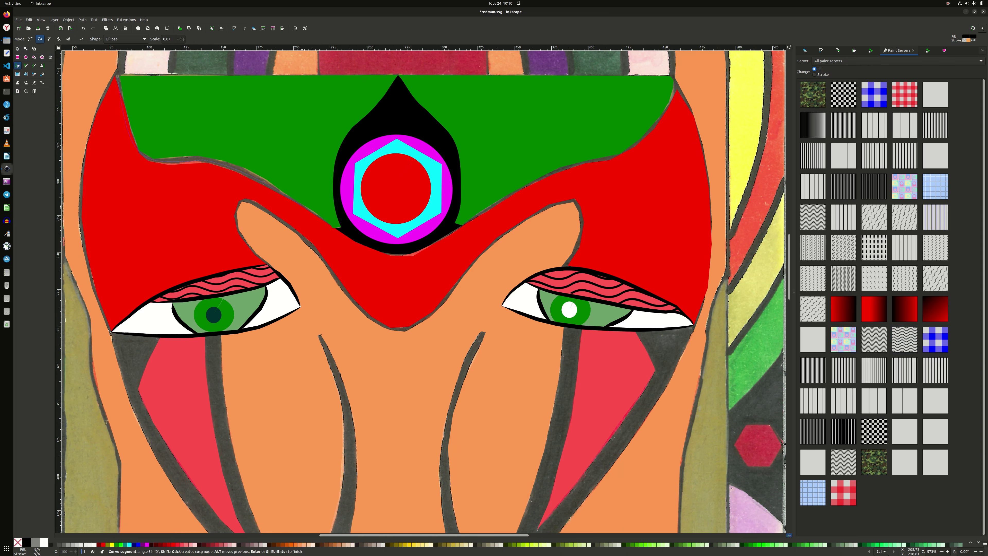
key("Return")
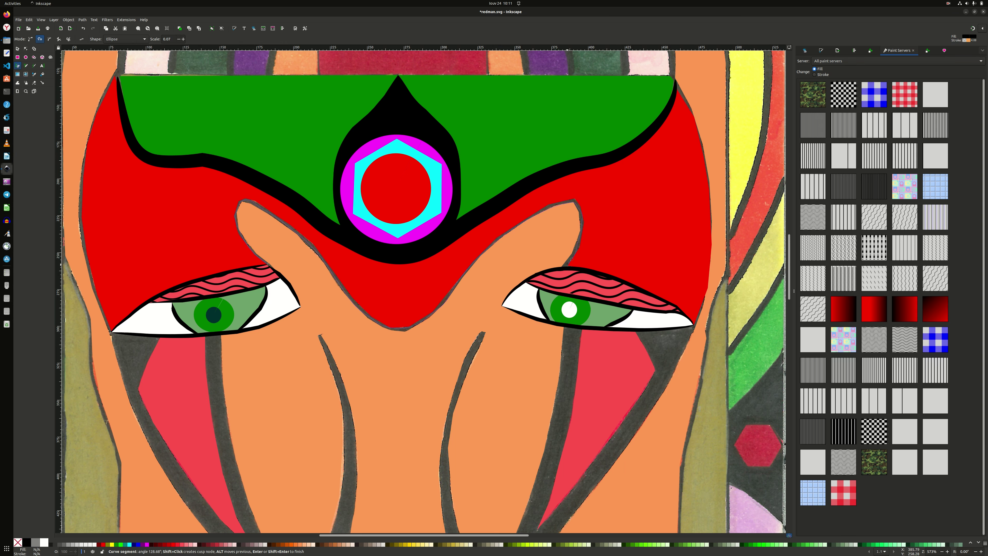
key("Return")
Fit the skin and red mask nodes to the new black forehead and brow outlines
key("n")
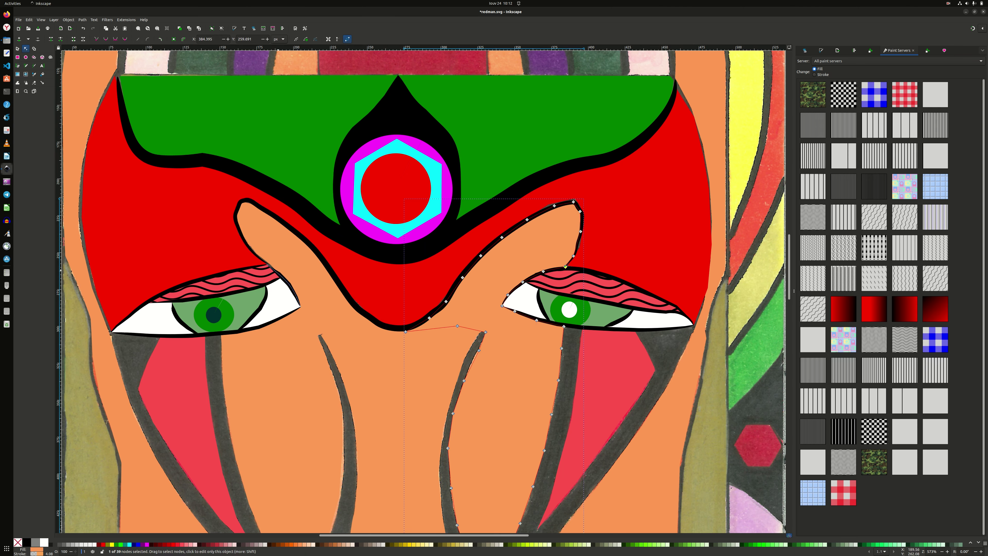
left_click(253, 254)
left_click(577, 247)
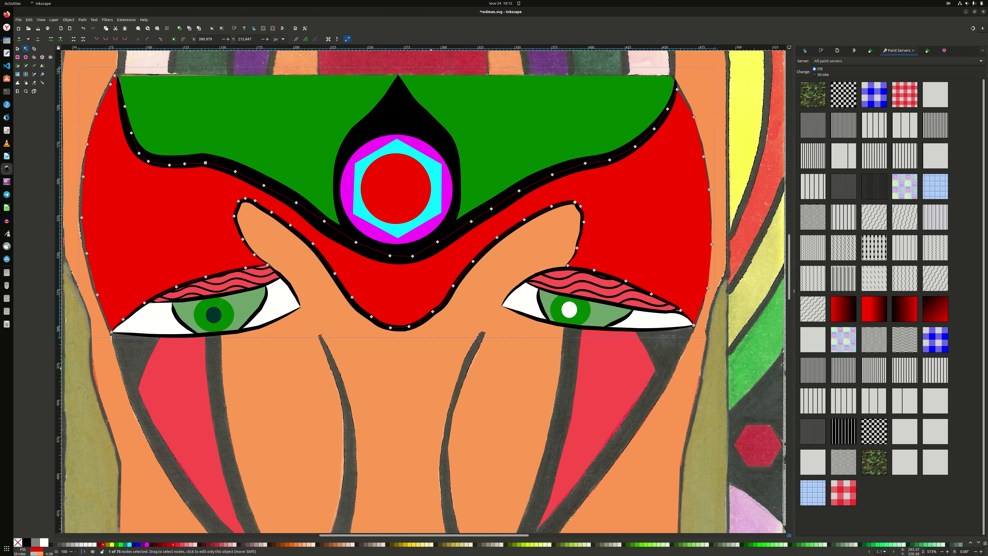
scroll(389, 273, "up", 6)
Draw tapered black curves along both sides of the nose
scroll(389, 273, "down", 15)
scroll(389, 272, "up", 3)
key("b")
left_click(315, 470)
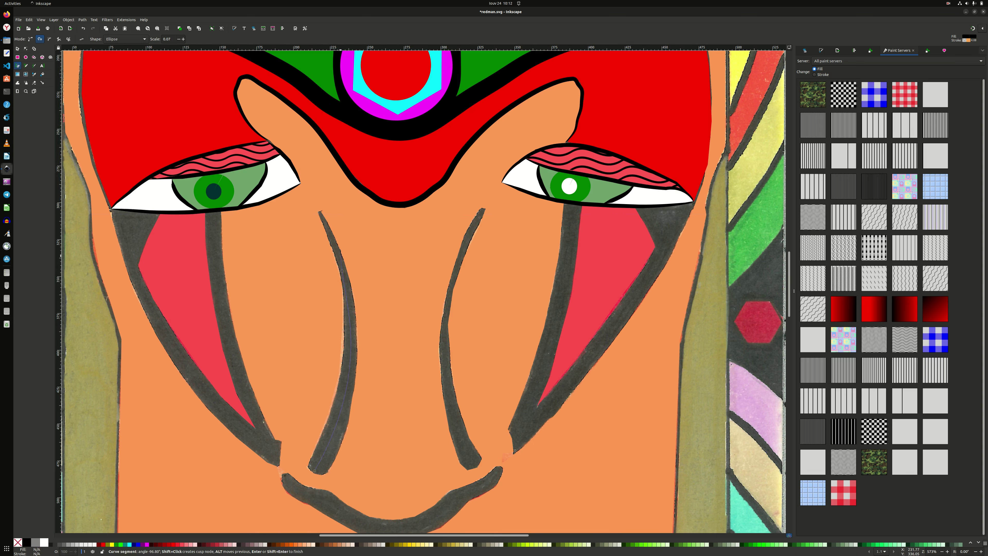
key("Return")
Fit the skin nodes on both sides of the nose to the black nose curves
key("n")
left_click_drag(319, 447, 319, 476)
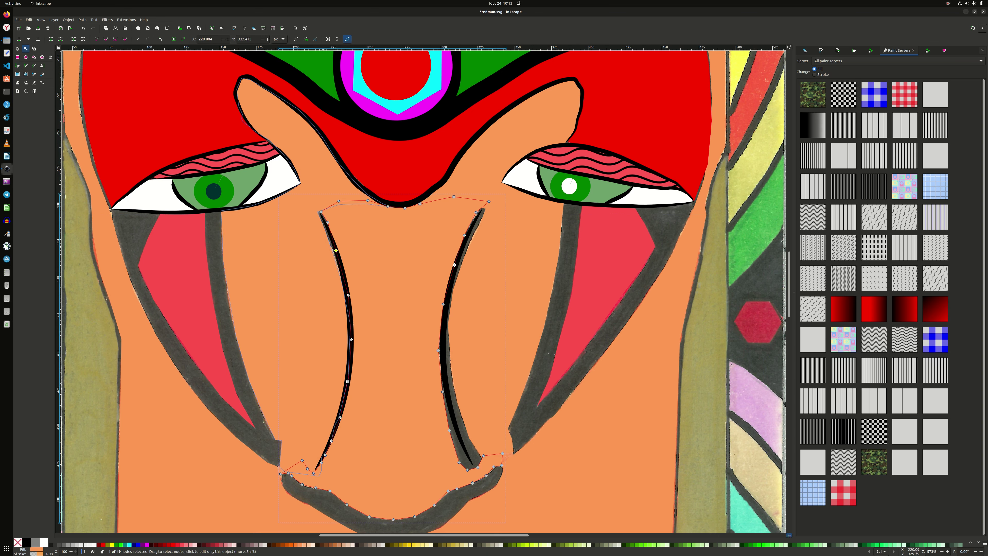
left_click_drag(334, 255, 336, 255)
left_click(466, 235, "shift")
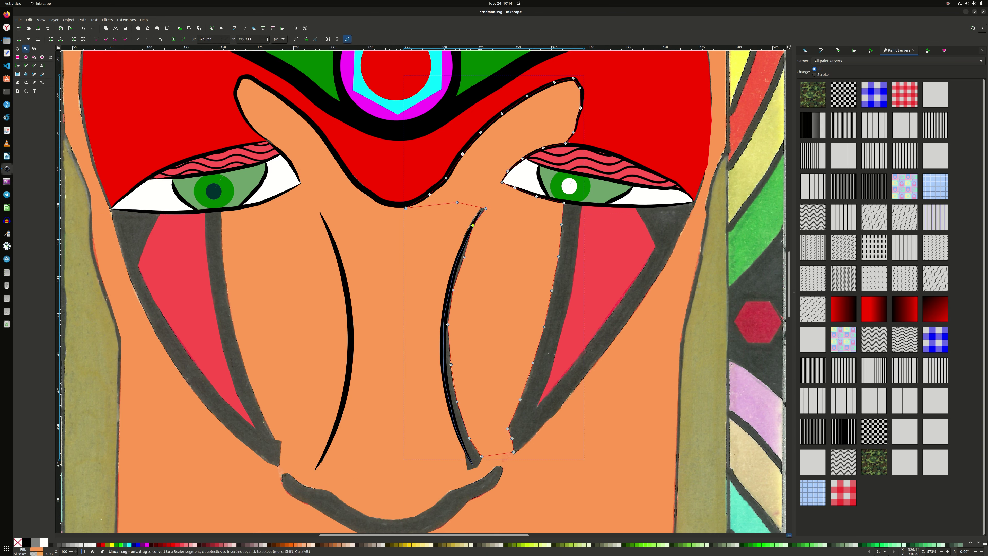
left_click_drag(475, 211, 479, 213)
left_click(469, 452)
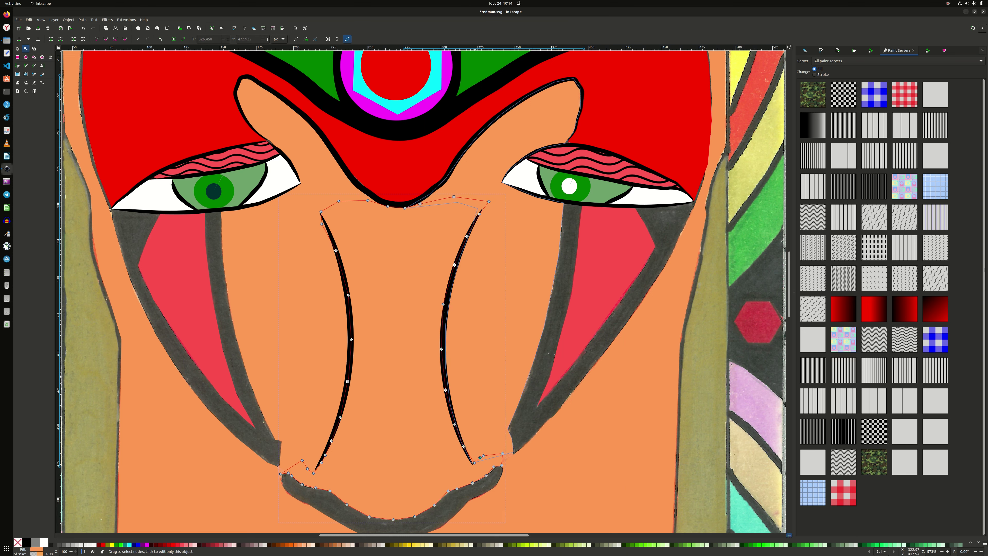
Draw tapered black curves along the inner and outer edges of both cheek markings below the eyes
key("b")
left_click(216, 214)
left_click(272, 451)
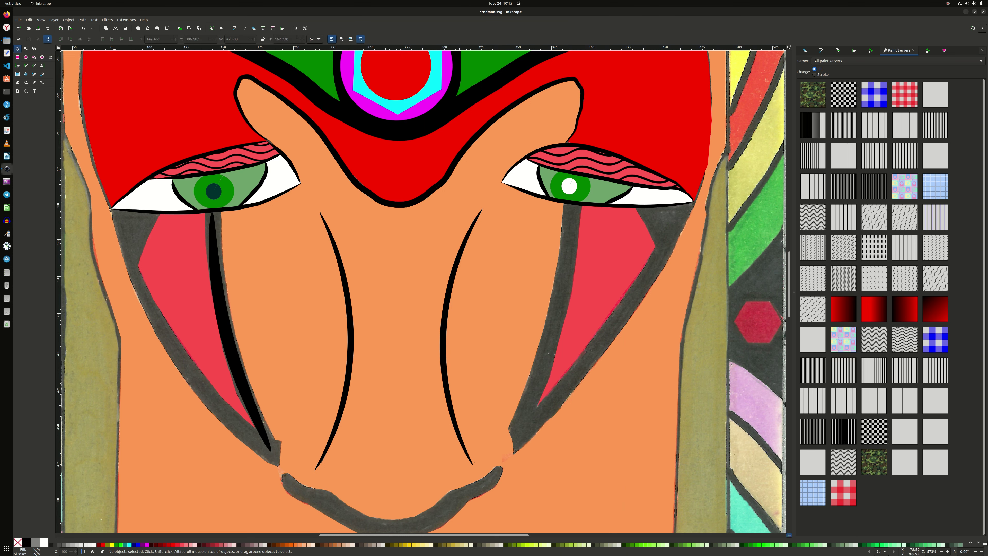
double_click(110, 210)
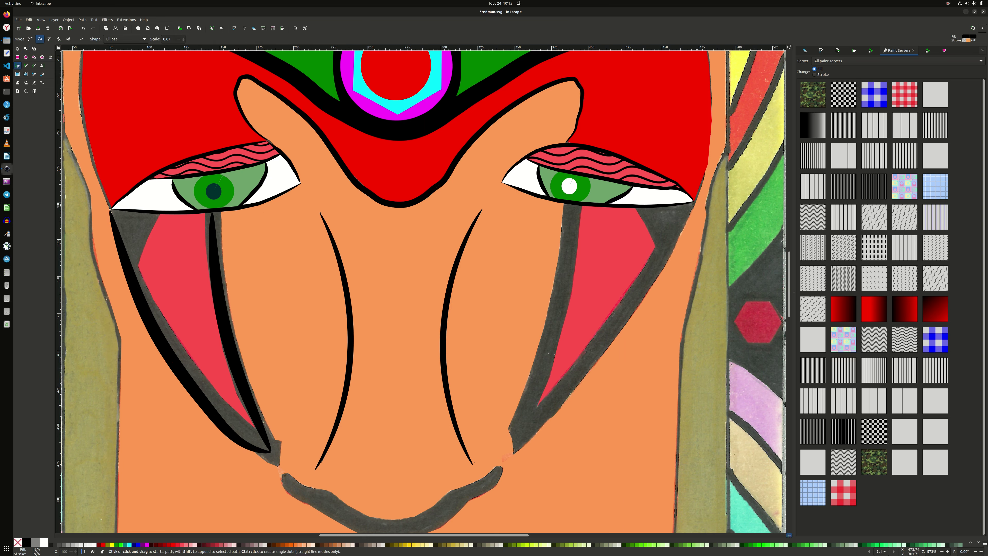
double_click(695, 201)
left_click(575, 206)
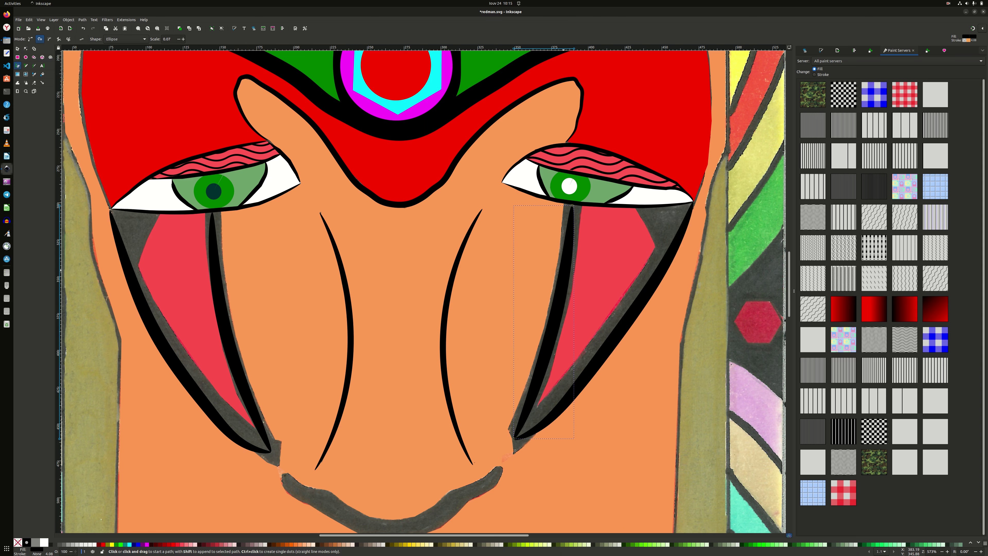
double_click(513, 440)
Draw a black curve along the underside of the nose
scroll(296, 365, "down", 8)
left_click(283, 352)
double_click(450, 380)
Fit the nose and lower face skin nodes to the black curve beneath the nose
key("n")
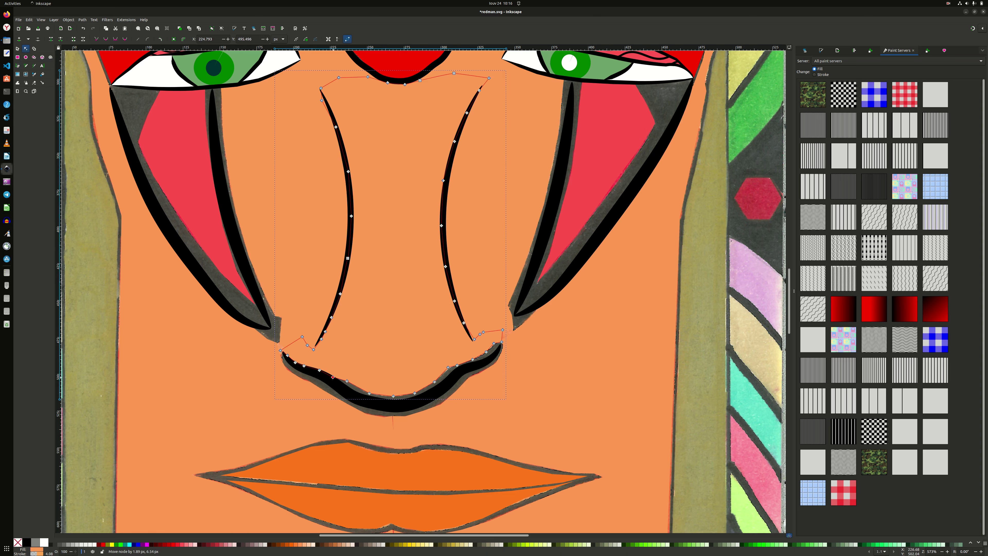
left_click(286, 370)
left_click_drag(286, 369, 292, 364)
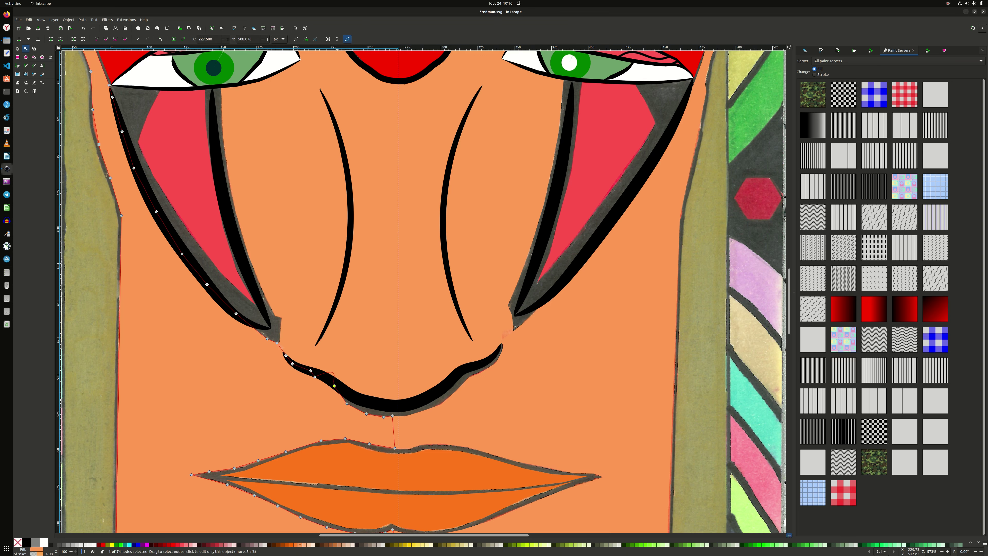
left_click(422, 412)
left_click_drag(423, 412, 423, 406)
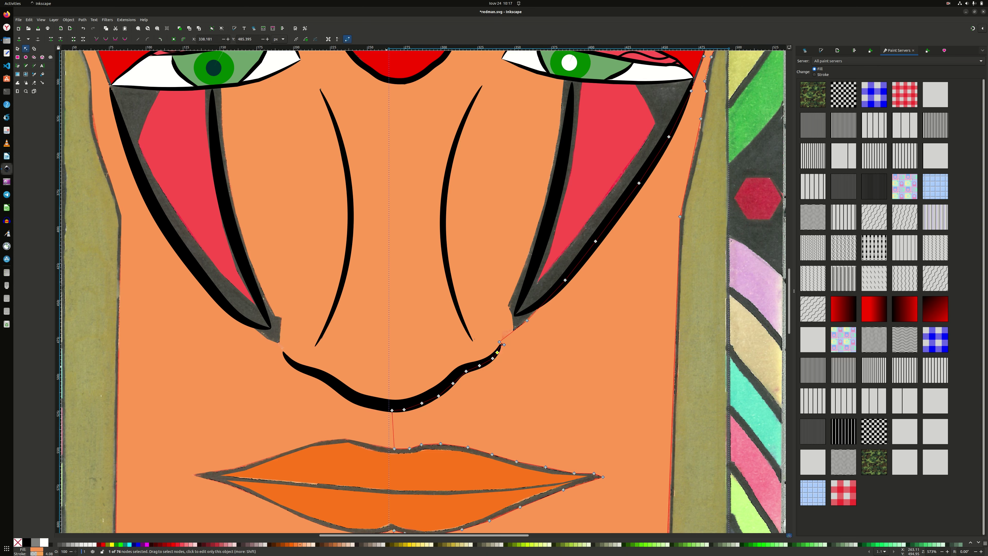
Draw short black curves across the upper outer corners of both pink cheek patches
scroll(389, 369, "up", 5)
key("b")
left_click(634, 187)
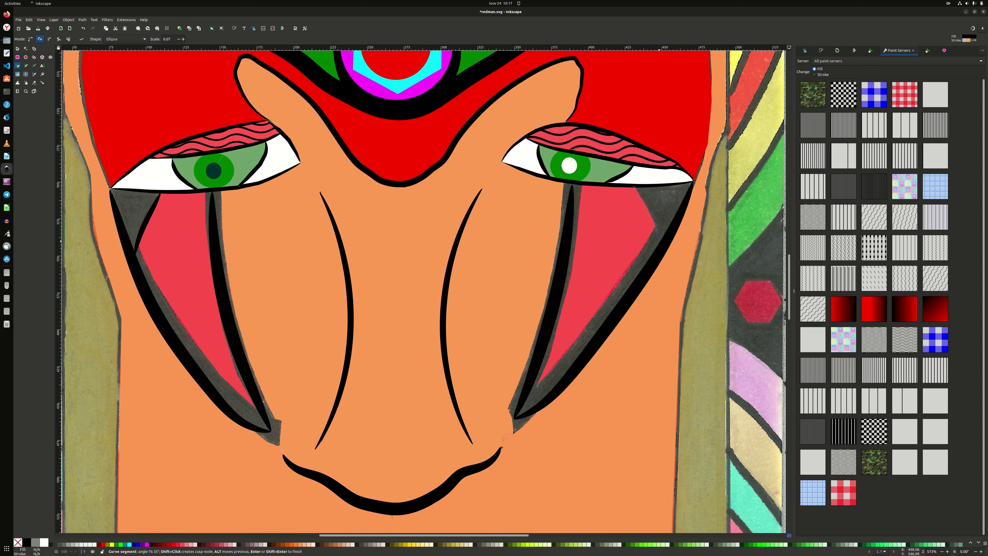
key("Escape")
Fit the left pink cheek patch's nodes and the skin beside both inner cheek outlines to the black curves
key("n")
left_click(242, 396)
left_click_drag(242, 395, 240, 415)
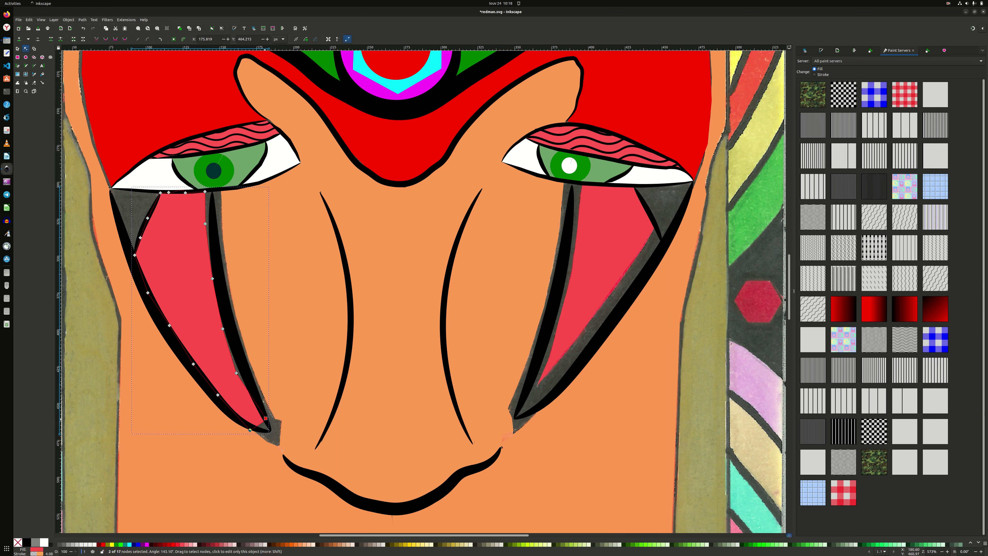
left_click(211, 226)
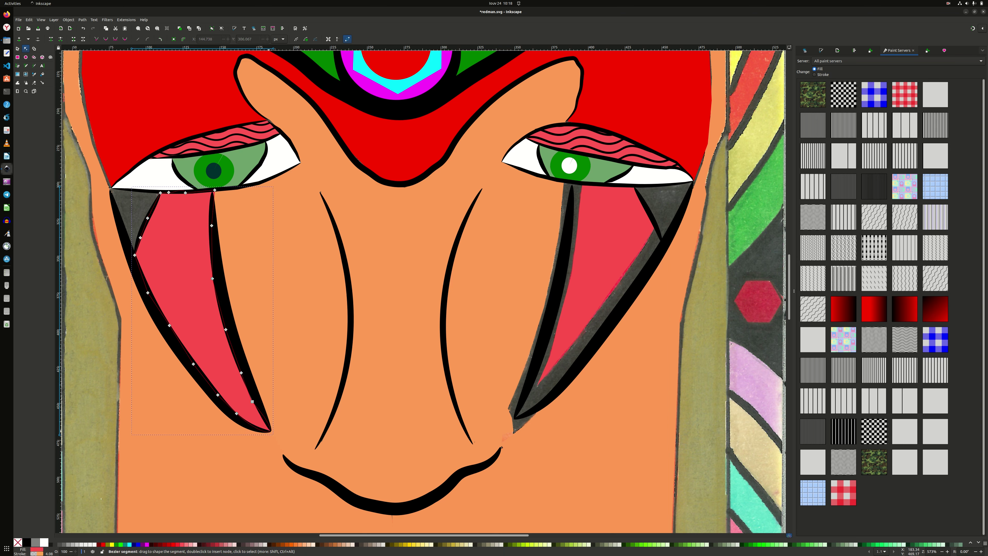
left_click(508, 416)
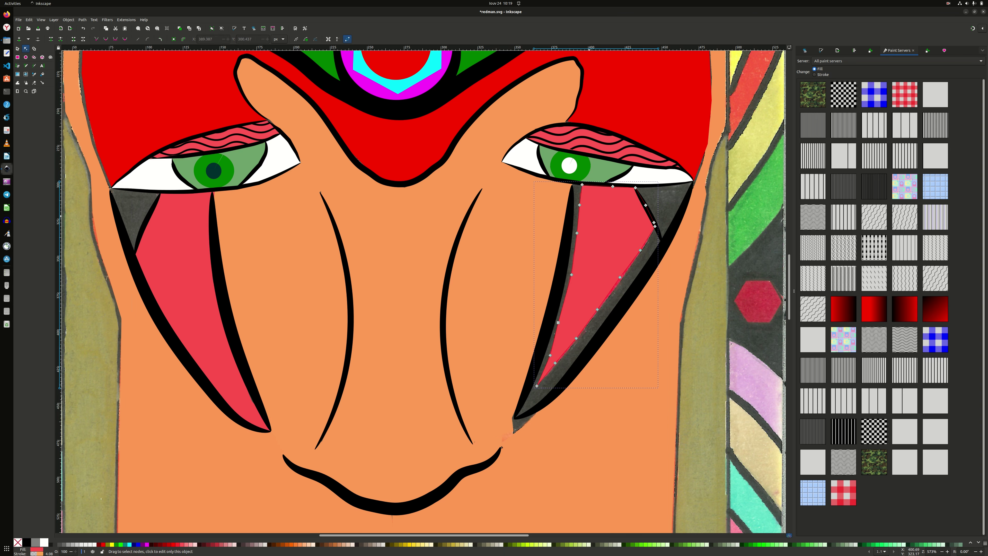
Fit the right pink cheek patch's nodes to the black curves surrounding it
left_click(596, 321)
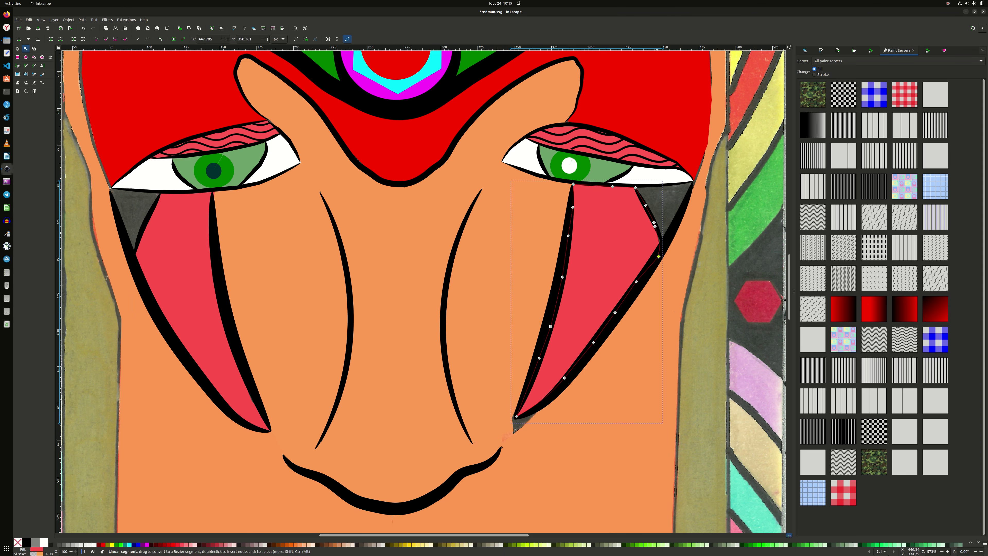
left_click(516, 419)
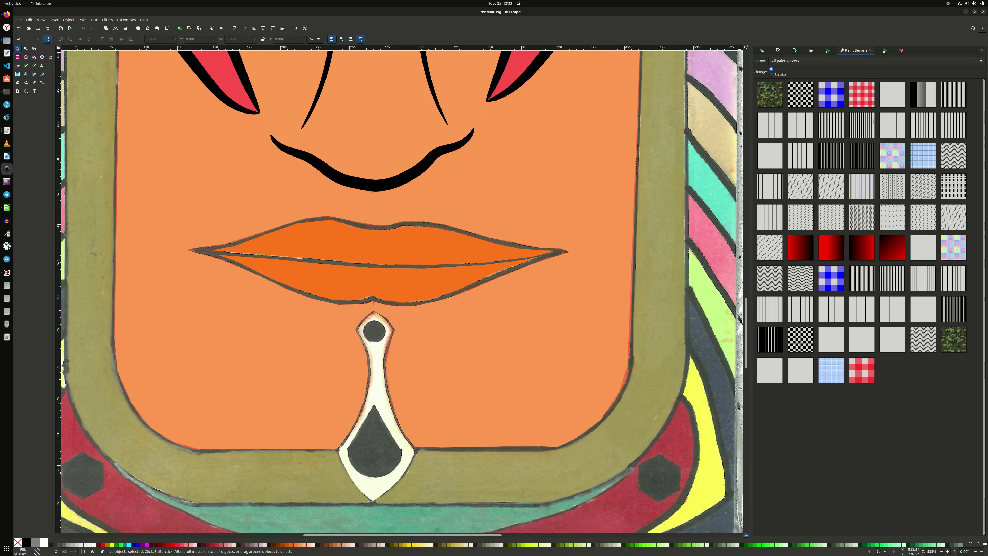
Draw black curves along the upper lip, the line between the lips and the lower lip
key("plus")
key("b")
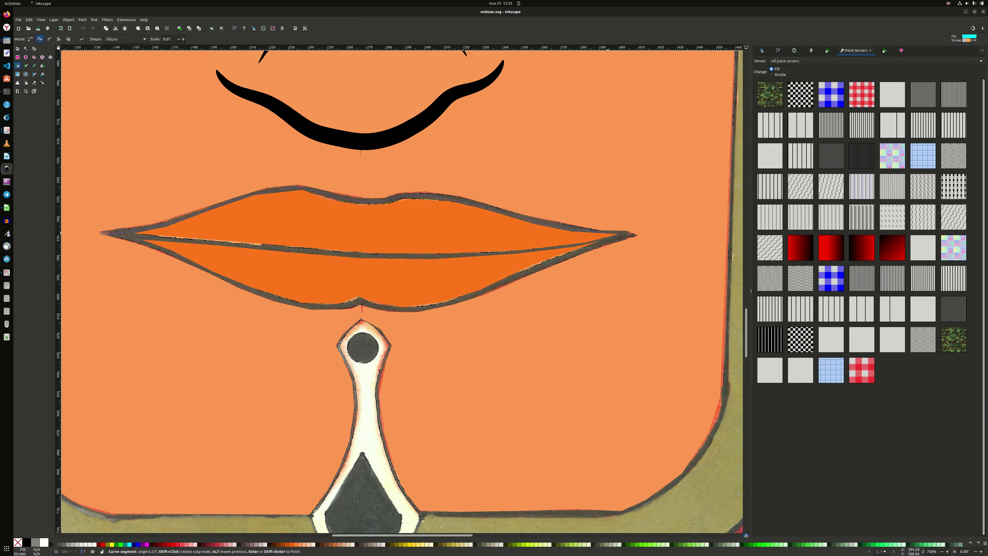
key("Return")
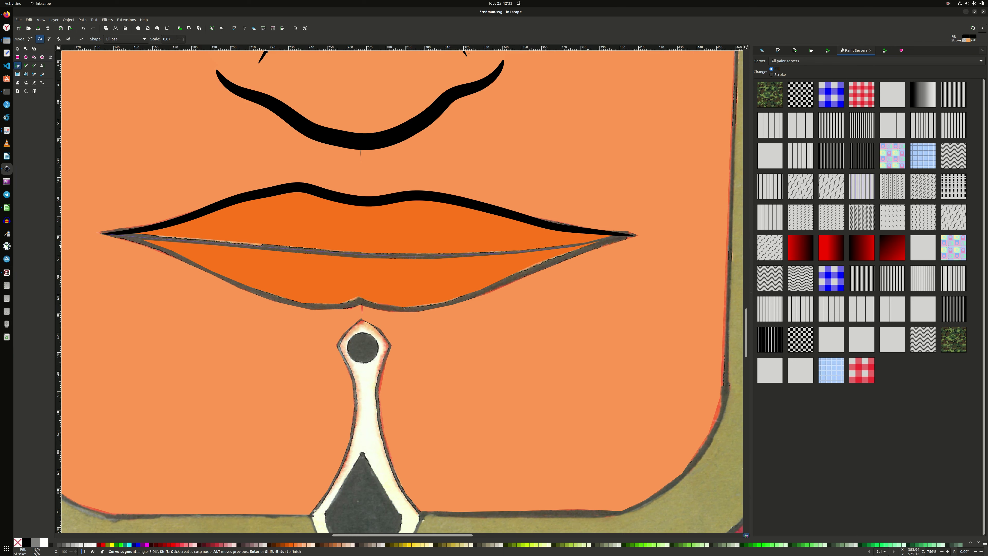
key("Return")
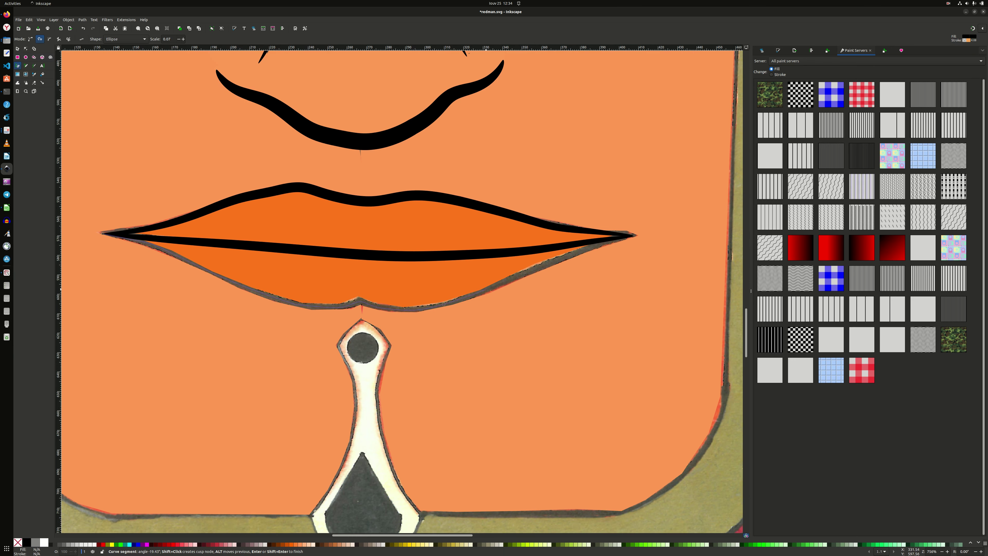
key("Return")
Fit the nodes of the skin shapes and the orange lips to the black mouth curves
key("n")
left_click_drag(98, 234, 109, 238)
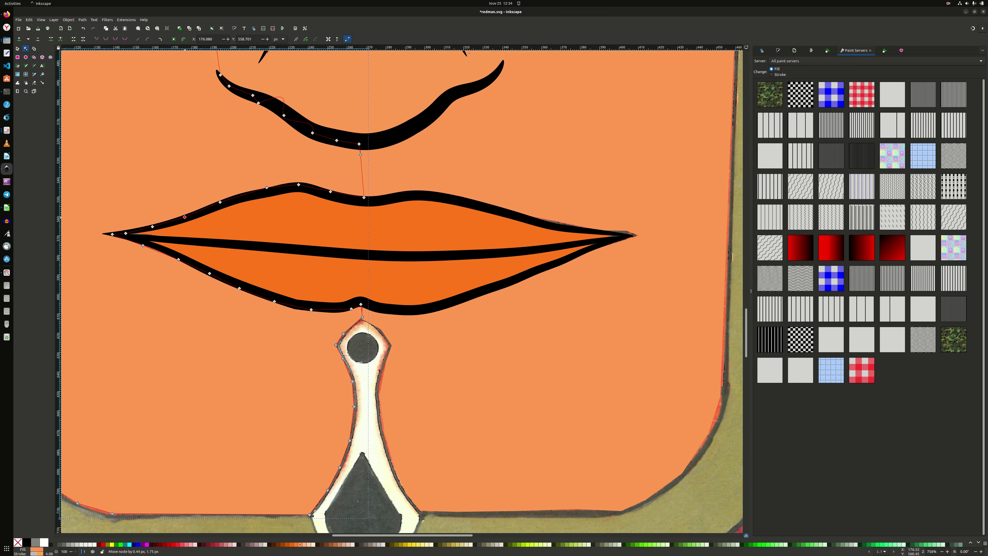
left_click(568, 223)
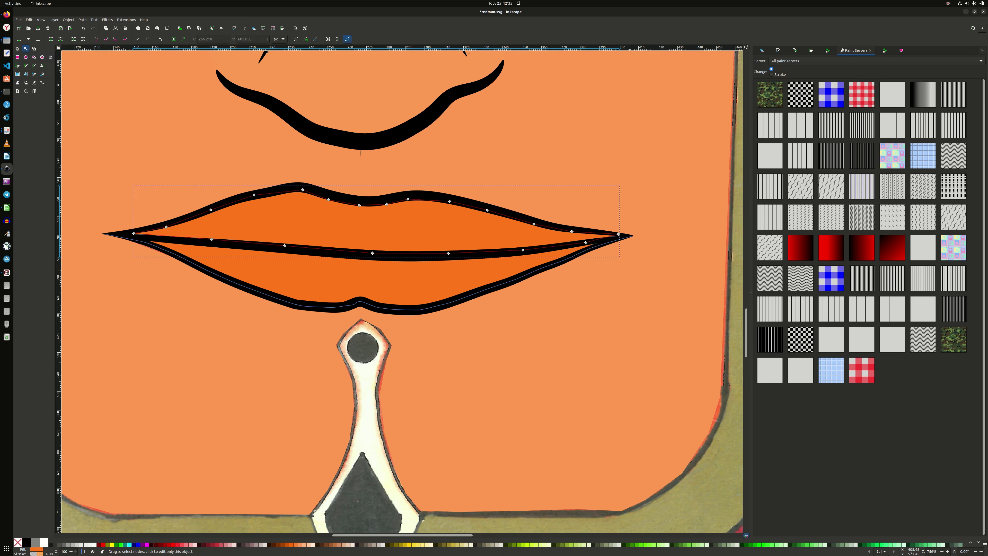
left_click(361, 155)
key("Escape")
Trace the chin ornament's outline as a closed shape, fill it white and move it aside to the left
key("b")
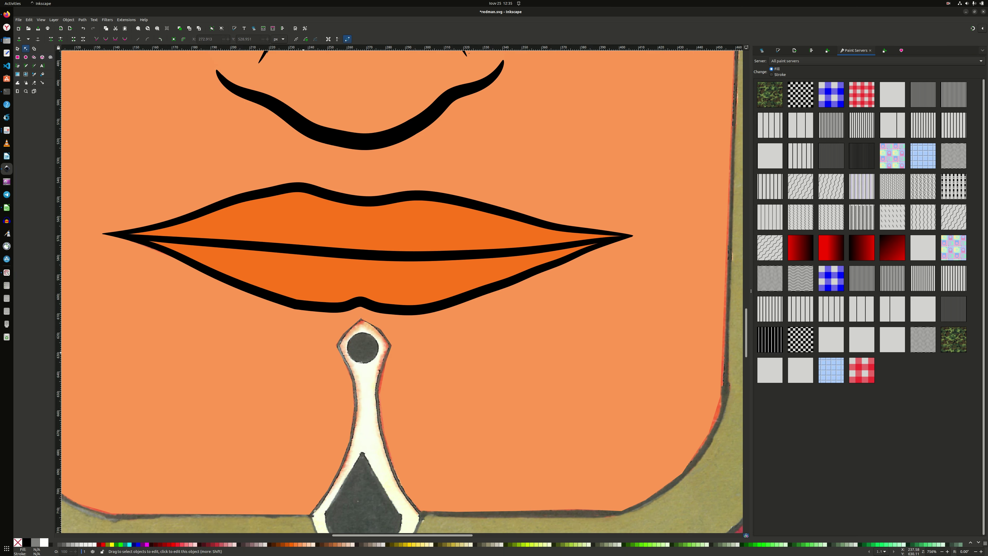
scroll(123, 53, "down", 3)
scroll(354, 390, "down", 3)
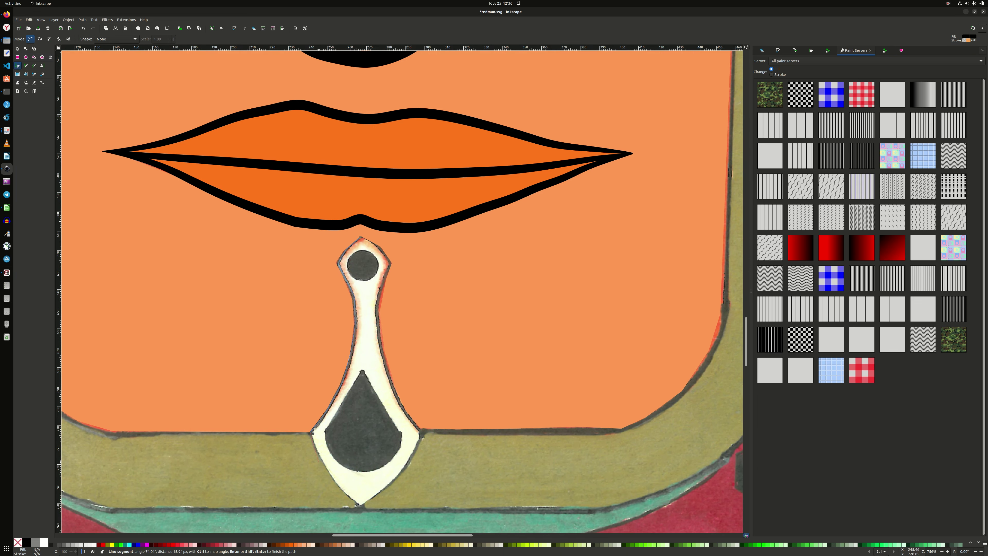
key("Return")
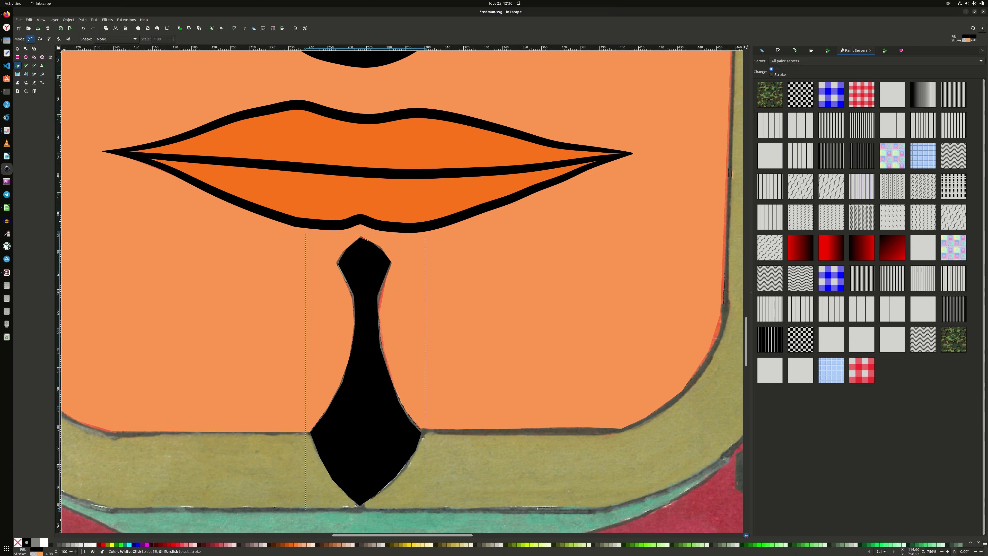
key("shift+Left")
key("shift+Left")
key("shift+Left")
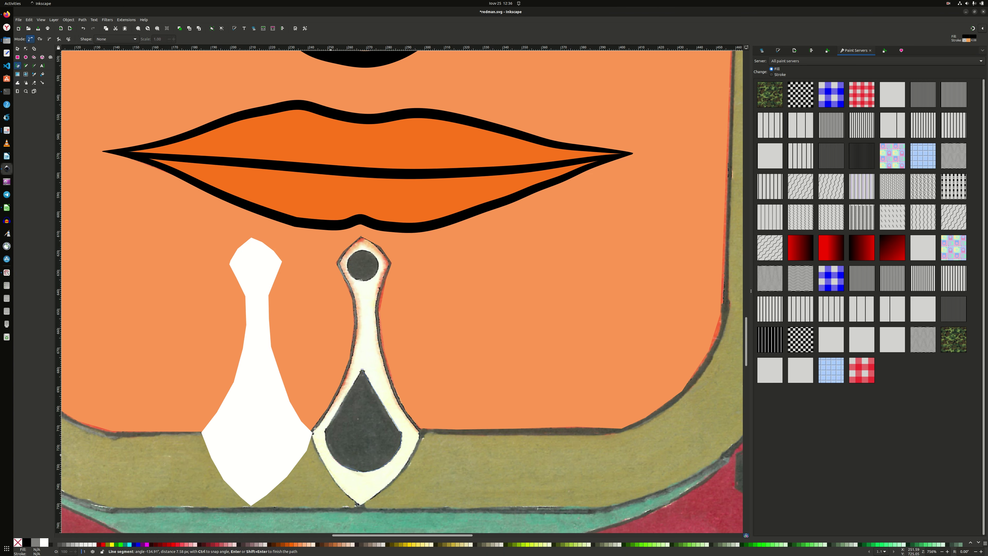
Draw the chin ornament's black teardrop and round dot over the scan, and move the white shape back into place beneath them
left_click(361, 370)
key("e")
left_click_drag(347, 248, 382, 282)
key("s")
left_click_drag(382, 247, 387, 243)
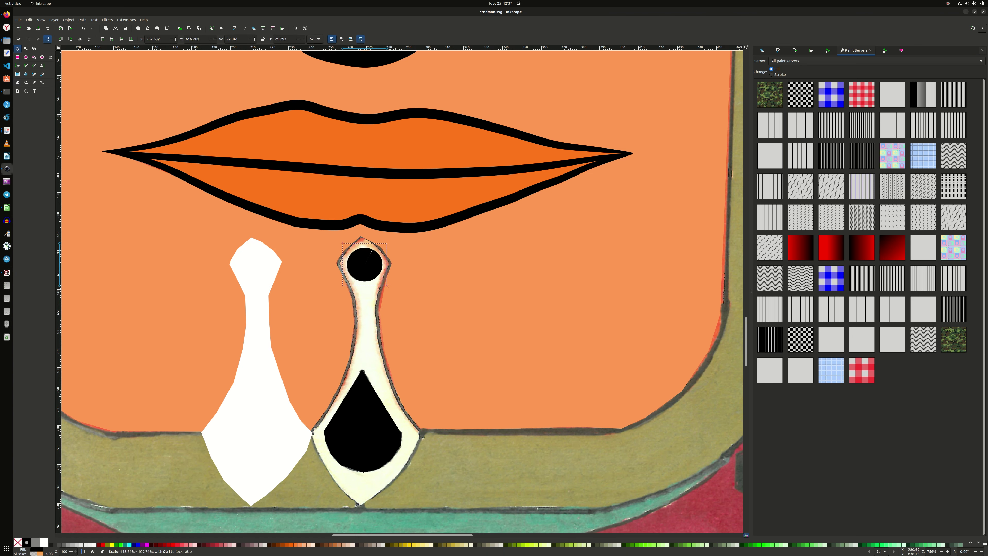
left_click_drag(253, 258, 363, 257)
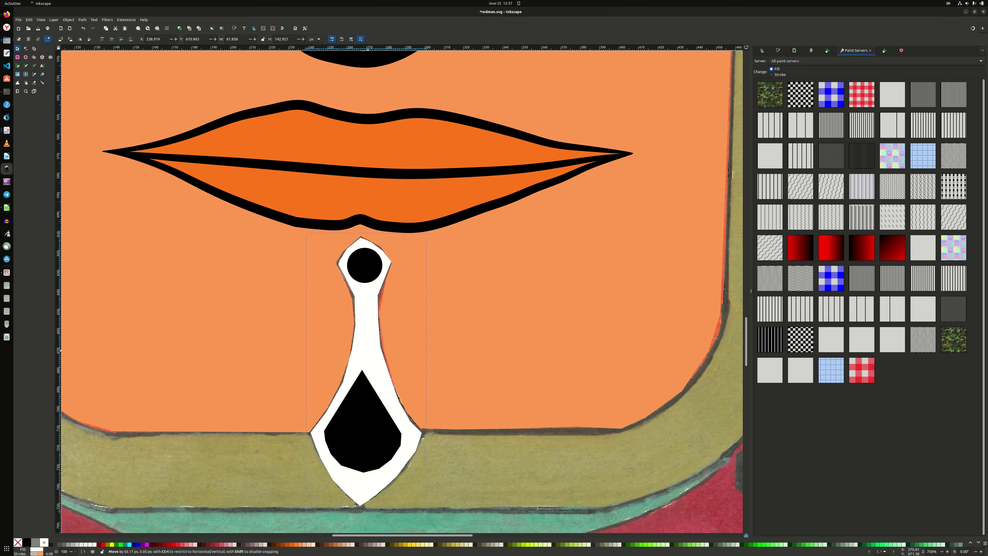
key("Escape")
Draw tapered black curves around the white chin ornament's upper edges, narrow neck and lower point
key("b")
left_click(337, 264)
left_click(361, 237)
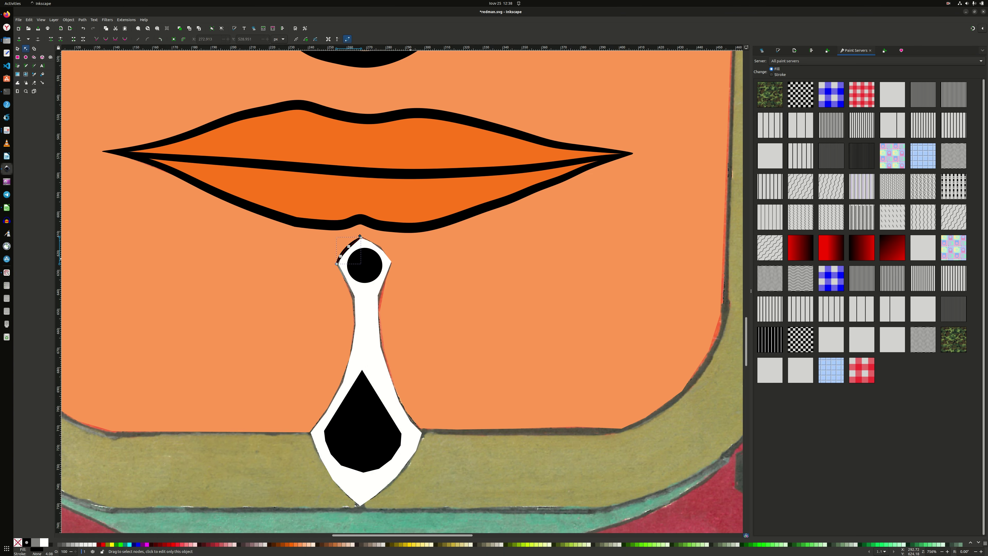
left_click(390, 261)
key("Return")
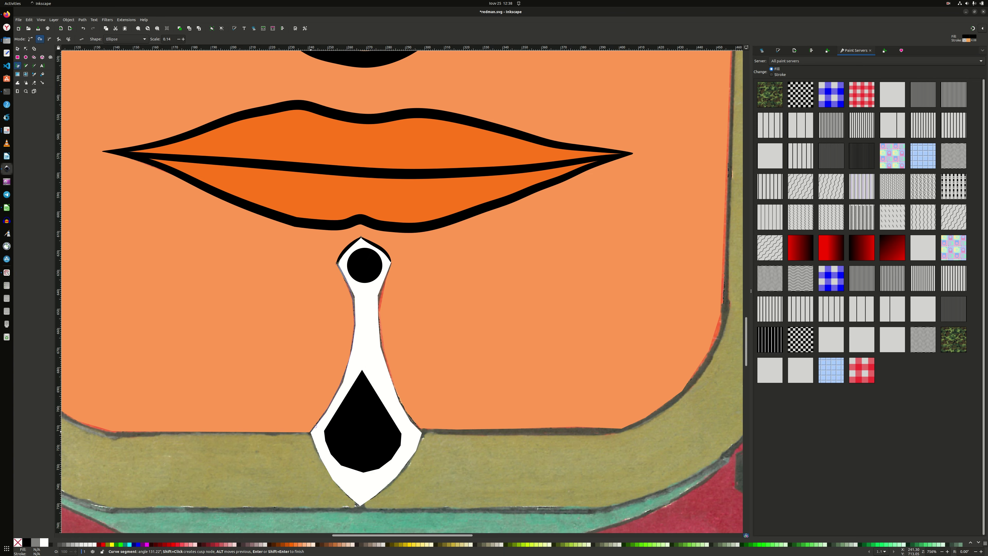
left_click(313, 432)
key("Return")
left_click(421, 431)
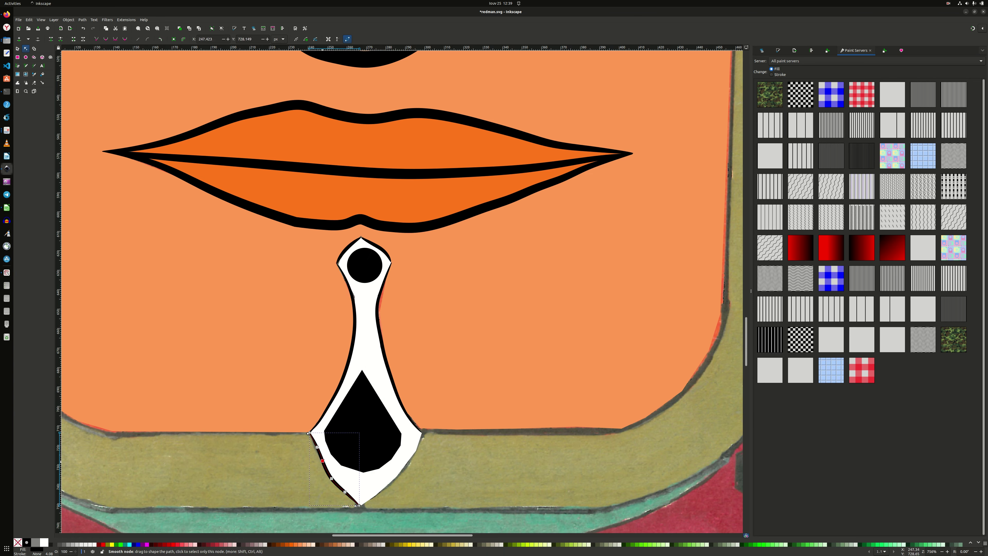
left_click(359, 505)
key("Return")
Fit the skin nodes on both sides of the chin ornament to its black outline curves
key("n")
left_click(401, 288)
scroll(401, 288, "up", 2)
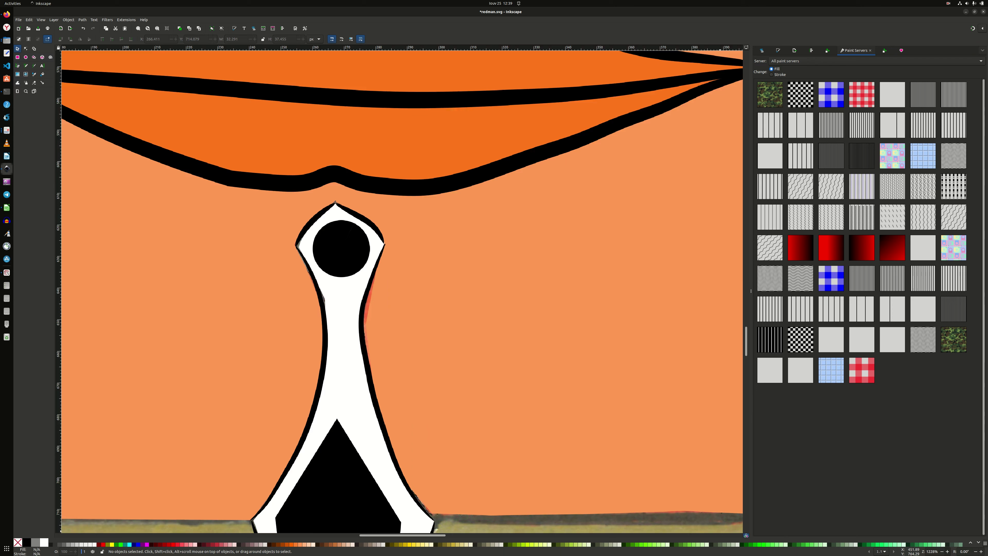
scroll(366, 216, "down", 5)
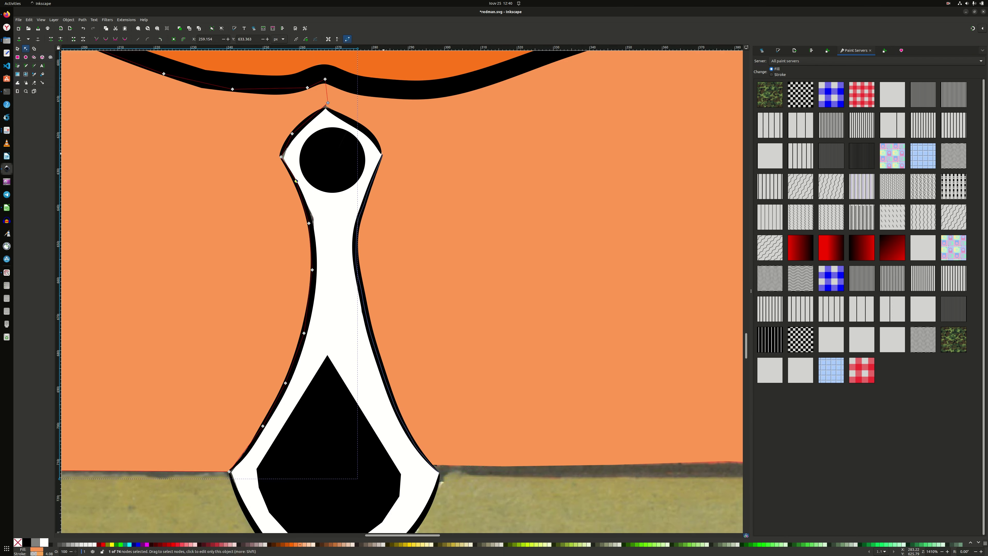
left_click(359, 280)
Round off the black teardrop's lower edge with a curve and adjust the curve's nodes to fit
scroll(401, 292, "down", 3)
key("b")
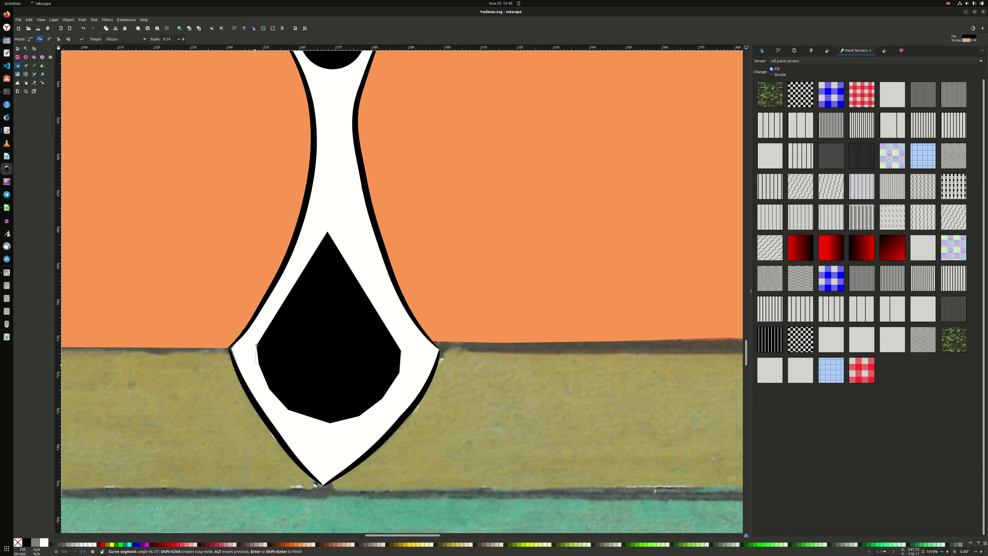
left_click(257, 345)
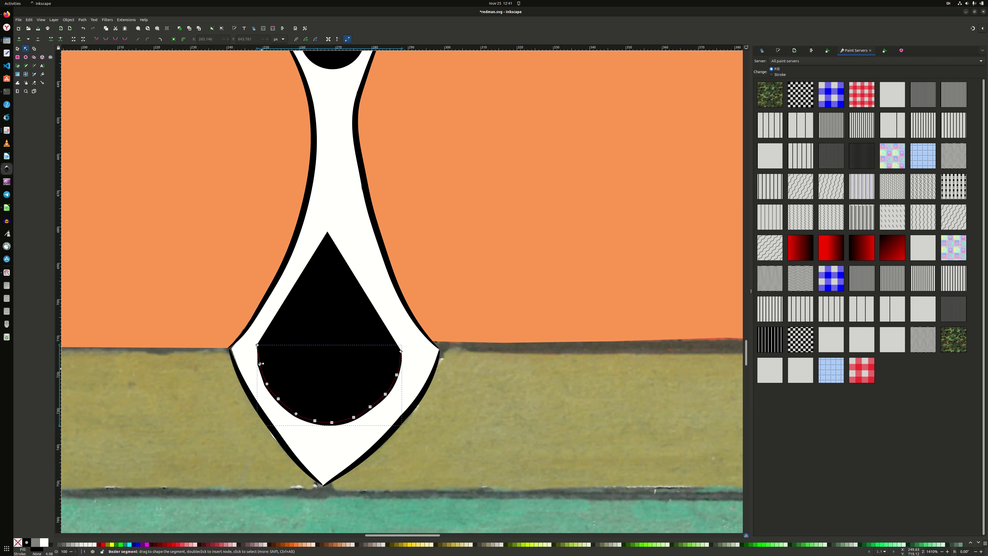
key("n")
scroll(246, 404, "up", 1)
scroll(402, 411, "down", 3)
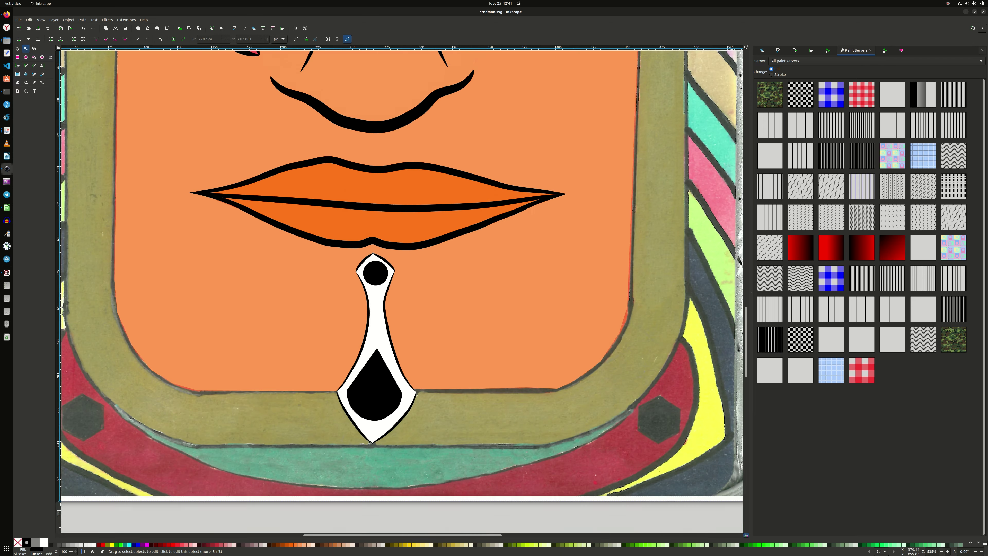
Draw a rectangle above the green forehead shape, between the coloured arches, and fill it red
scroll(402, 411, "up", 10)
key("r")
left_click_drag(303, 158, 462, 268)
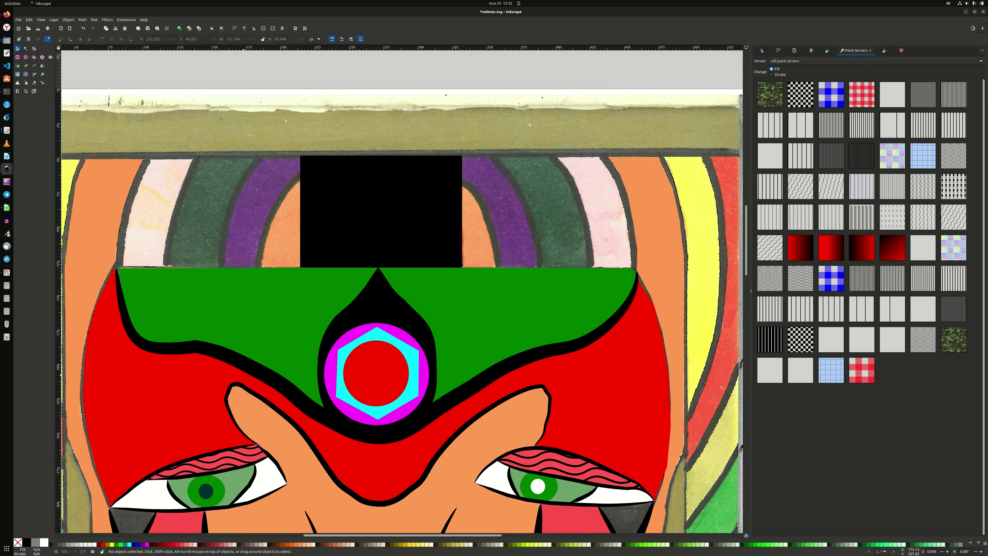
left_click(103, 544)
Draw a smaller teal rectangle and place it inside the red rectangle above the forehead
left_click_drag(326, 100, 435, 183)
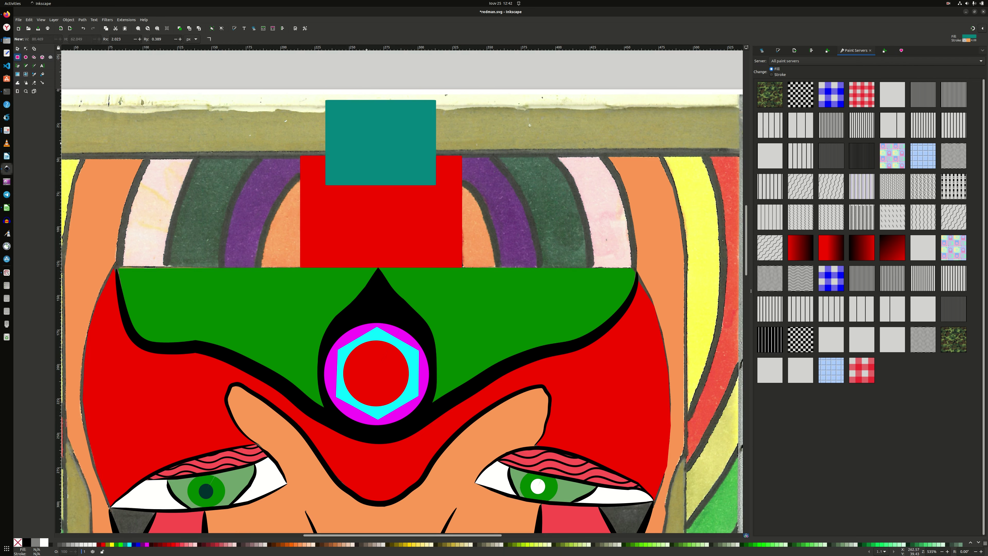
key("s")
left_click_drag(366, 110, 367, 182)
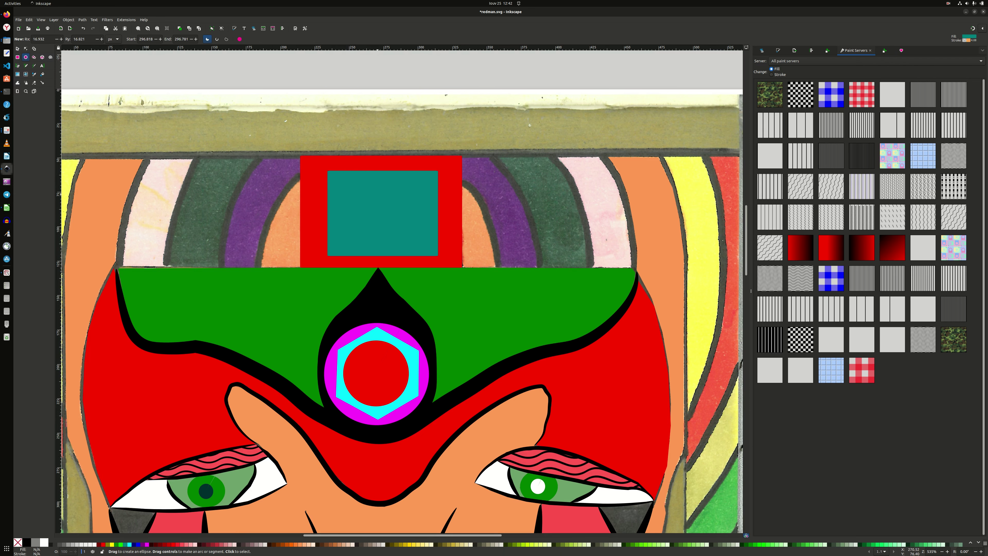
Trace the orange patches on both sides of the red rectangle as flat orange shapes
scroll(400, 291, "up", 1)
key("b")
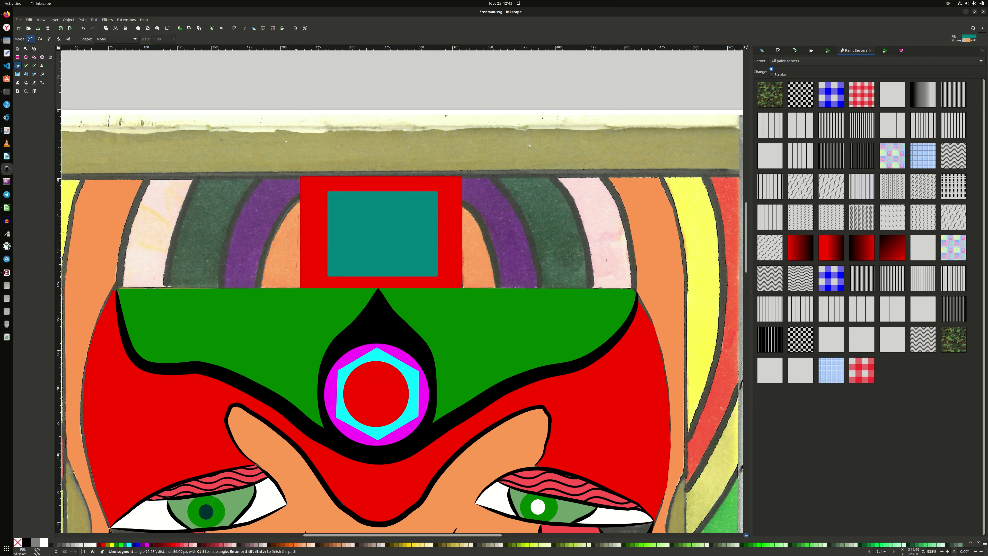
left_click(300, 288)
left_click(466, 289)
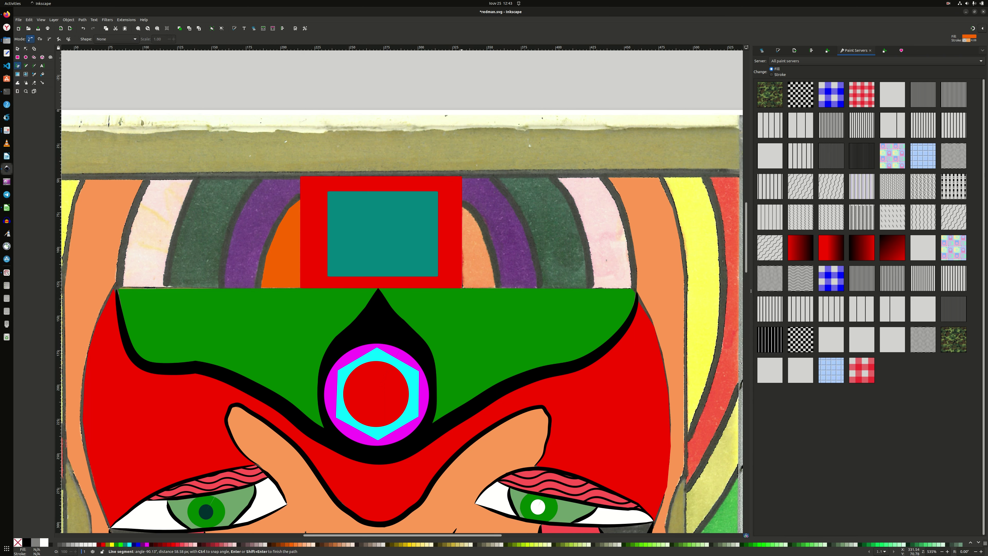
left_click(462, 288)
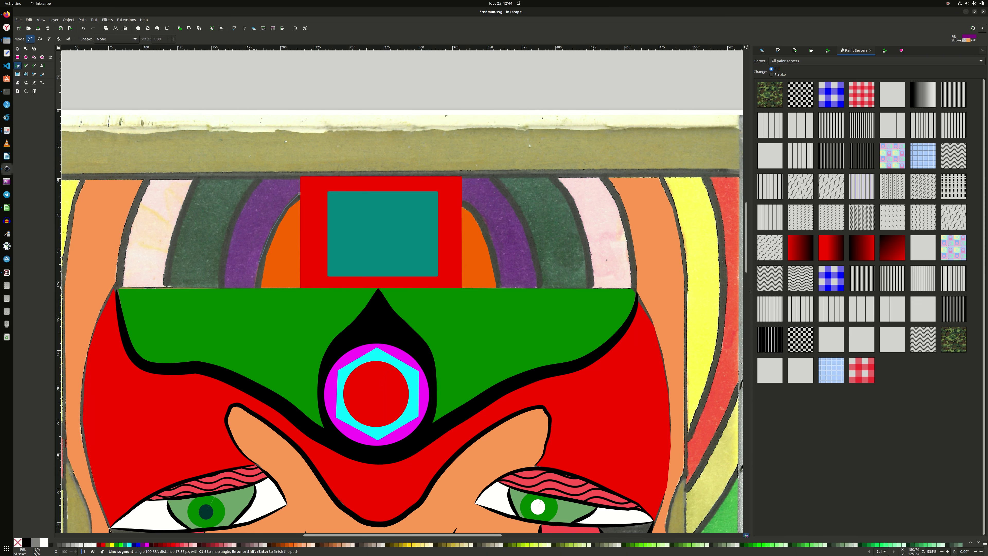
Trace the purple bands on both sides of the red rectangle as flat purple shapes
left_click(262, 178)
left_click(301, 177)
left_click(300, 193)
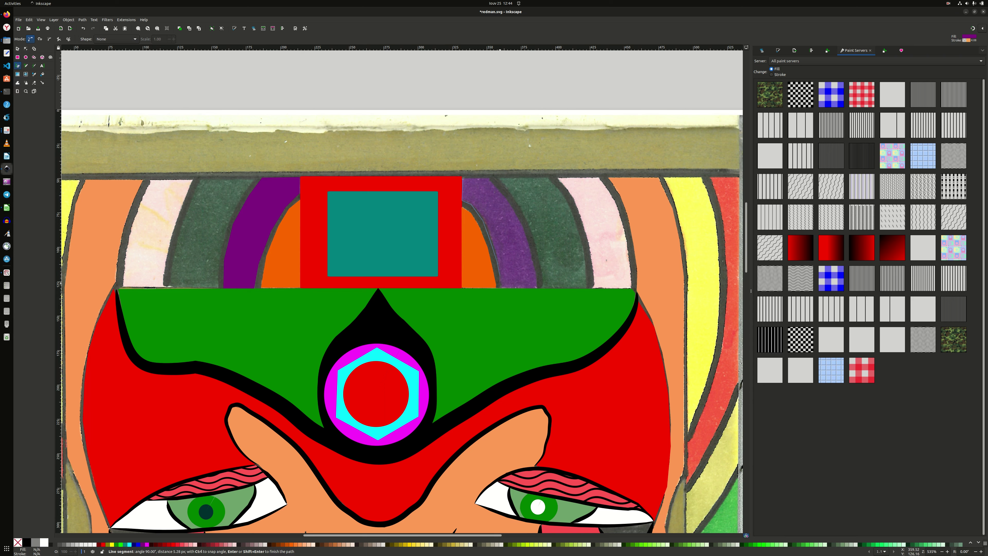
left_click(489, 178)
left_click(463, 178)
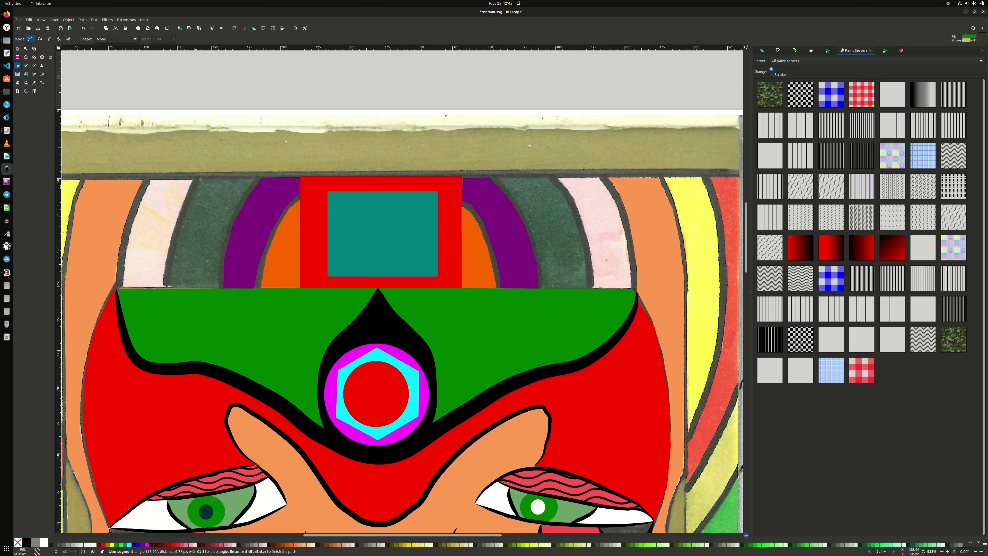
Trace the dark green bands outside the purple ones and fill them with flat green
left_click(169, 288)
left_click(498, 178)
left_click(541, 271)
left_click(498, 177)
Trace the pale band outside the left green band as a flat light grey shape
key("n")
left_click(762, 50)
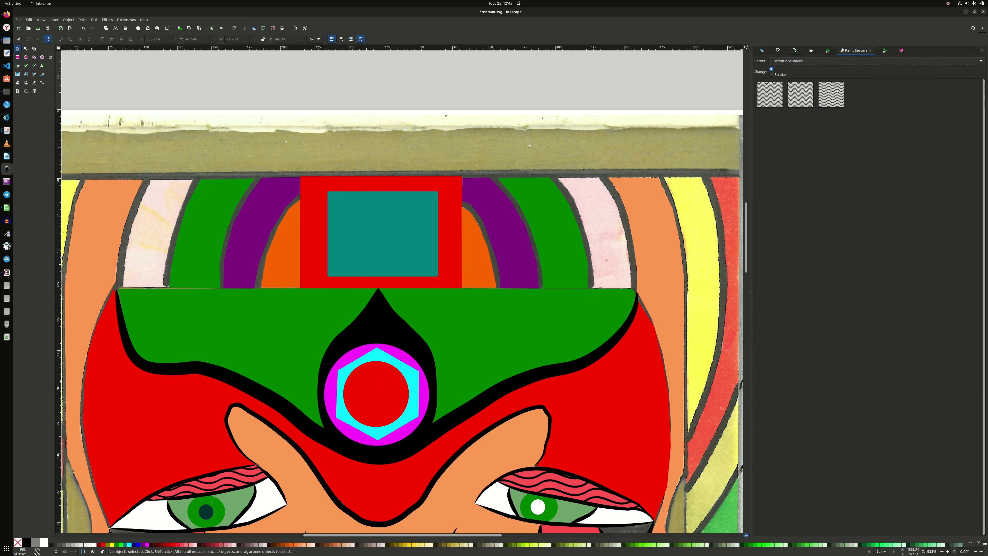
key("ctrl+shift+f")
key("Escape")
key("b")
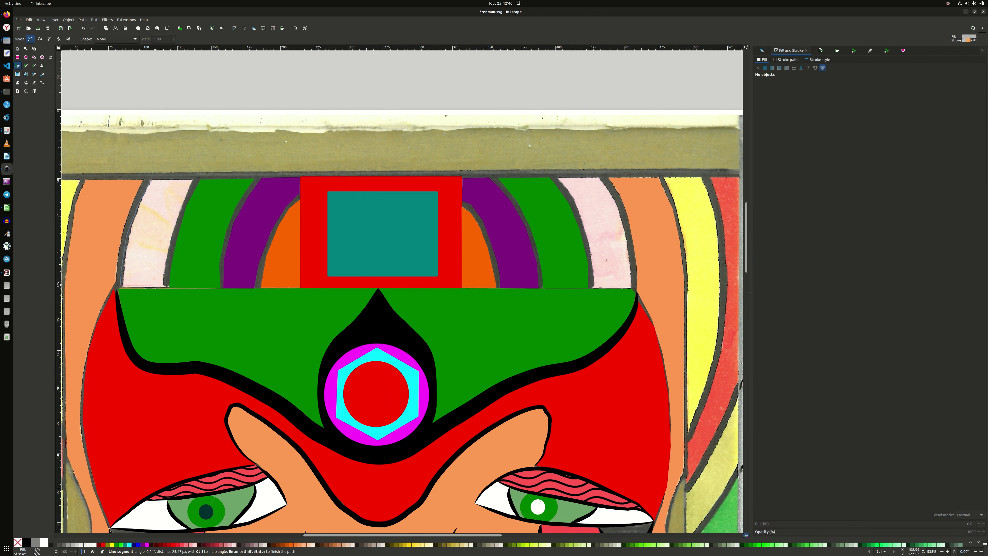
left_click(151, 180)
Adjust the upper left corner node of the green forehead shape to meet the grey band's lower edge
key("n")
left_click(119, 292)
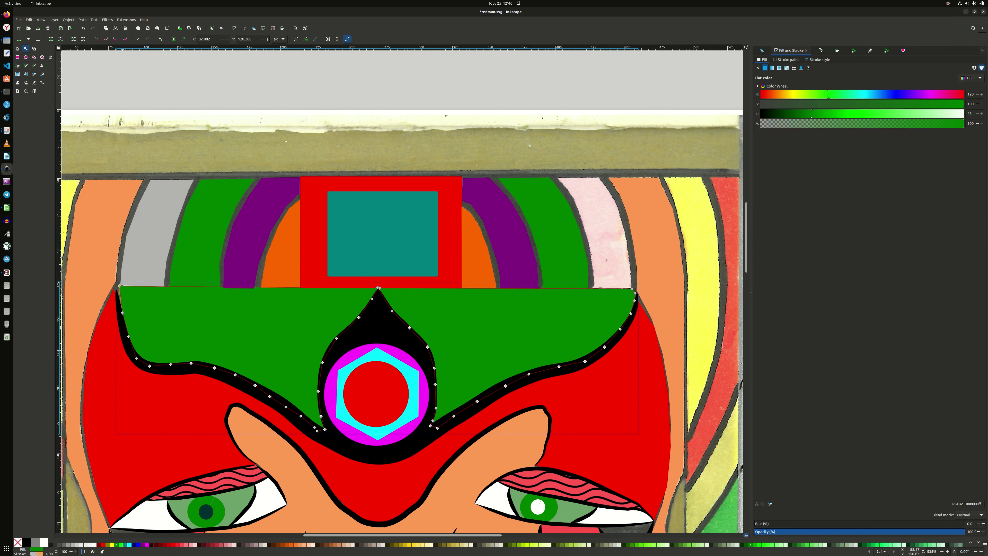
key("Escape")
Trace the outer yellow bands on both sides of the head as flat yellow shapes
key("b")
left_click(686, 262)
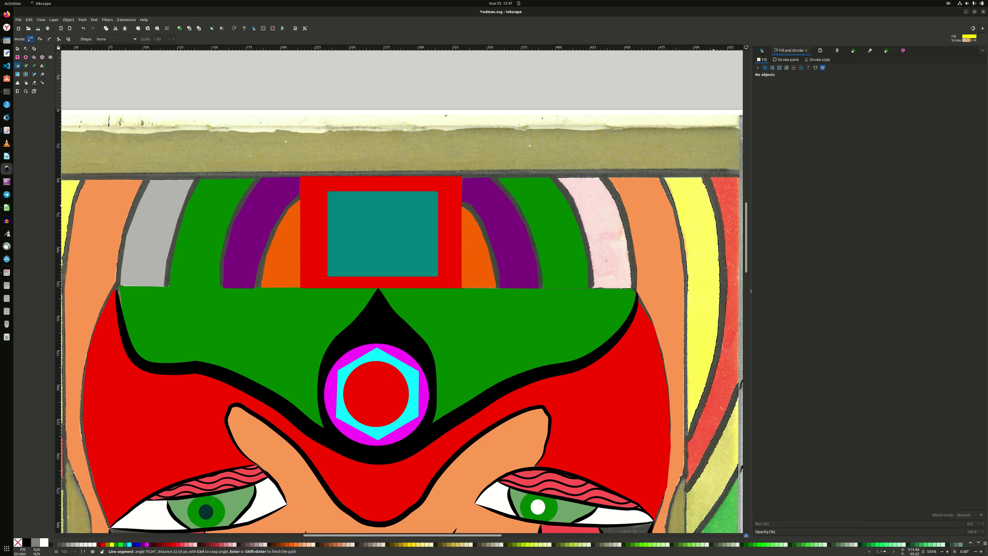
scroll(698, 398, "left", 5)
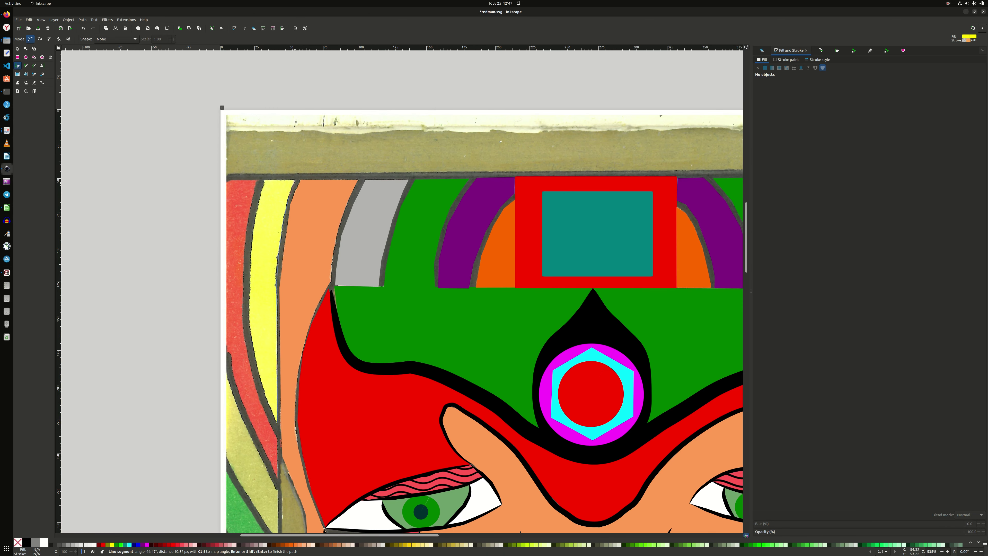
left_click(248, 285)
key("Escape")
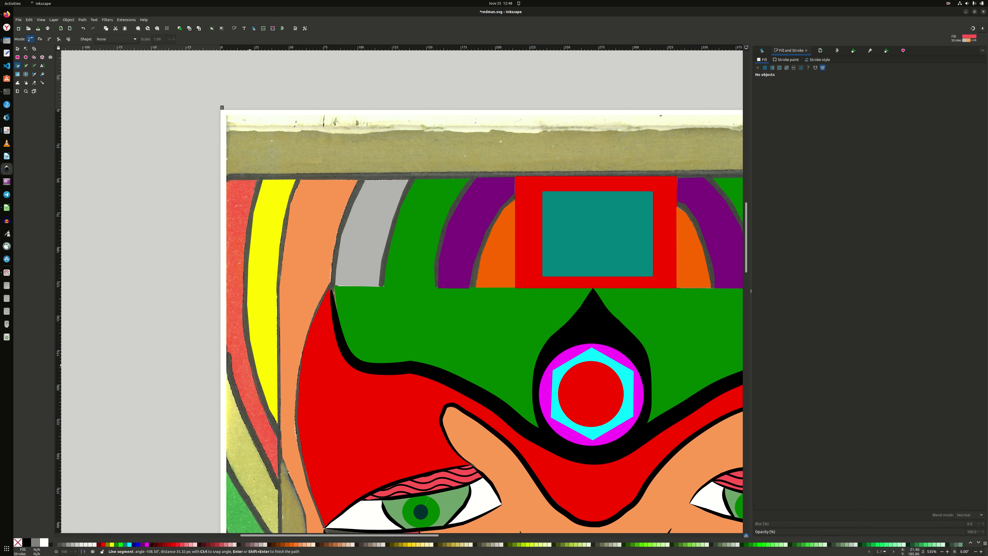
Trace the red bands outside the yellow ones on both sides of the head as flat light red shapes
scroll(281, 480, "right", 8)
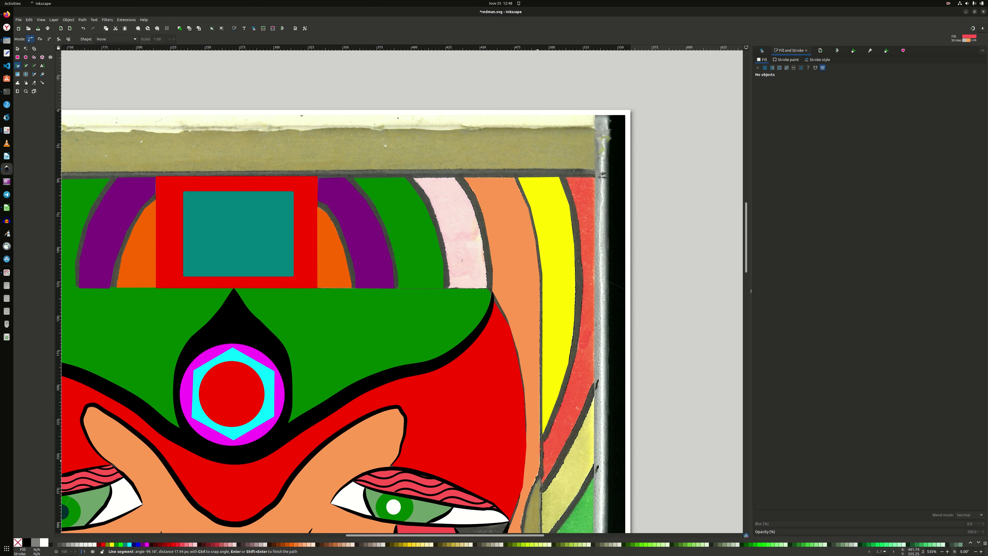
left_click(573, 439)
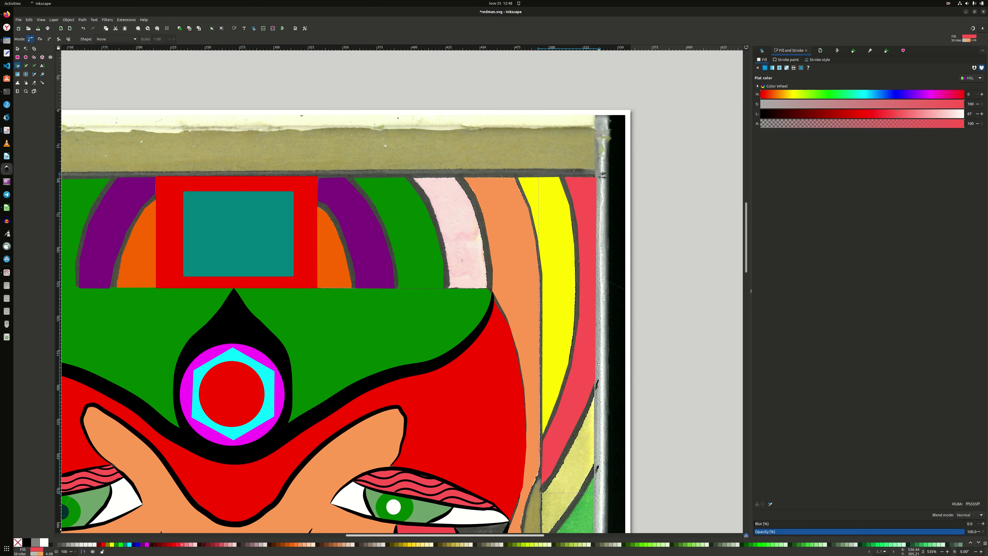
scroll(97, 247, "left", 5)
scroll(97, 247, "down", 3)
key("Escape")
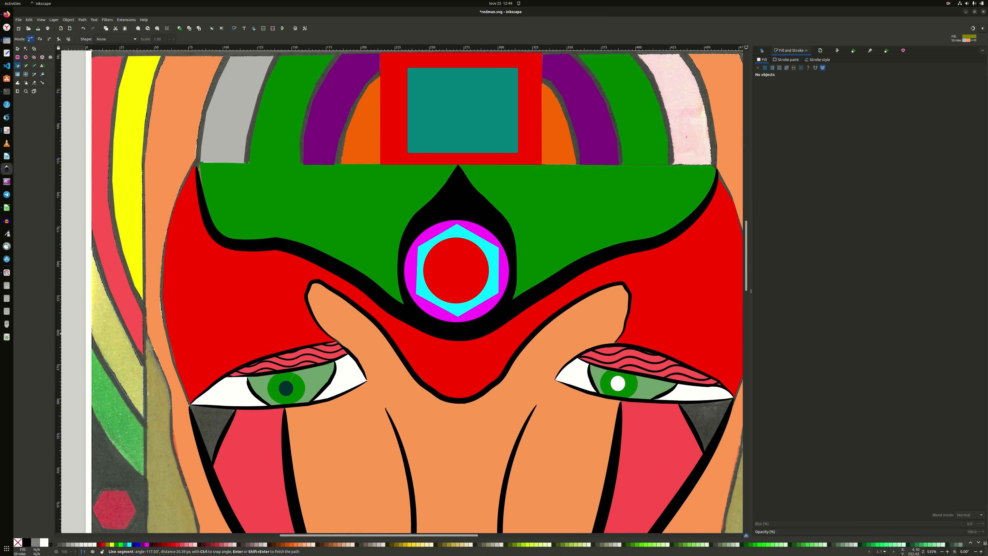
Trace the pale yellow bands below the red ones on both sides and fill them with flat yellow-green
left_click(91, 336)
scroll(401, 291, "right", 5)
left_click(613, 345)
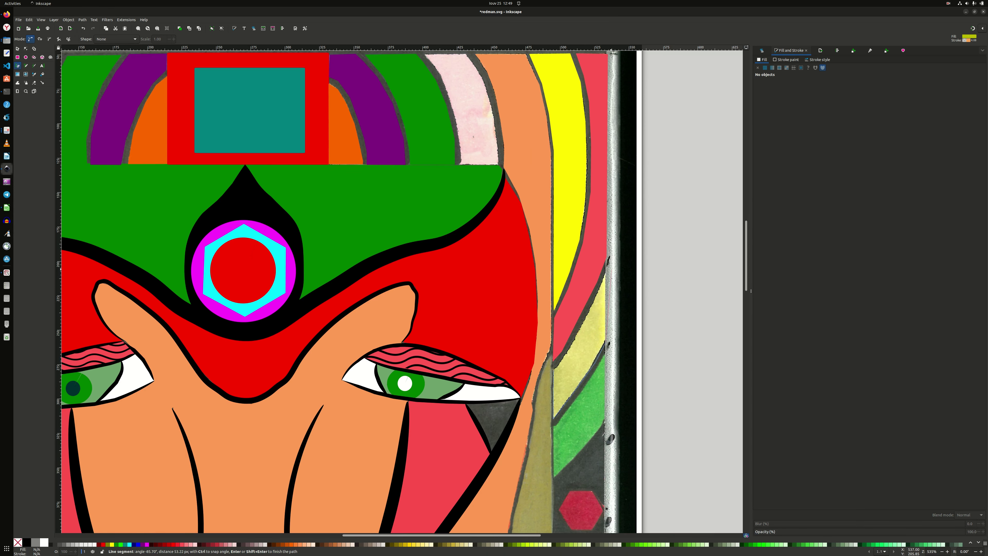
scroll(553, 370, "down", 3)
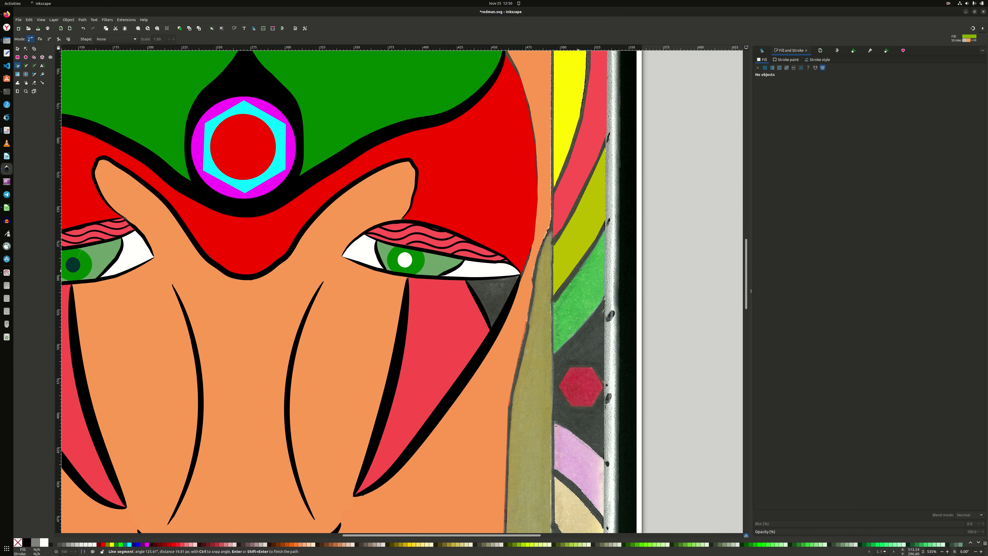
Trace the green bands above the hexagons on both sides as flat shapes filled with 88aa00
scroll(294, 296, "left", 9)
key("Return")
scroll(263, 316, "down", 3)
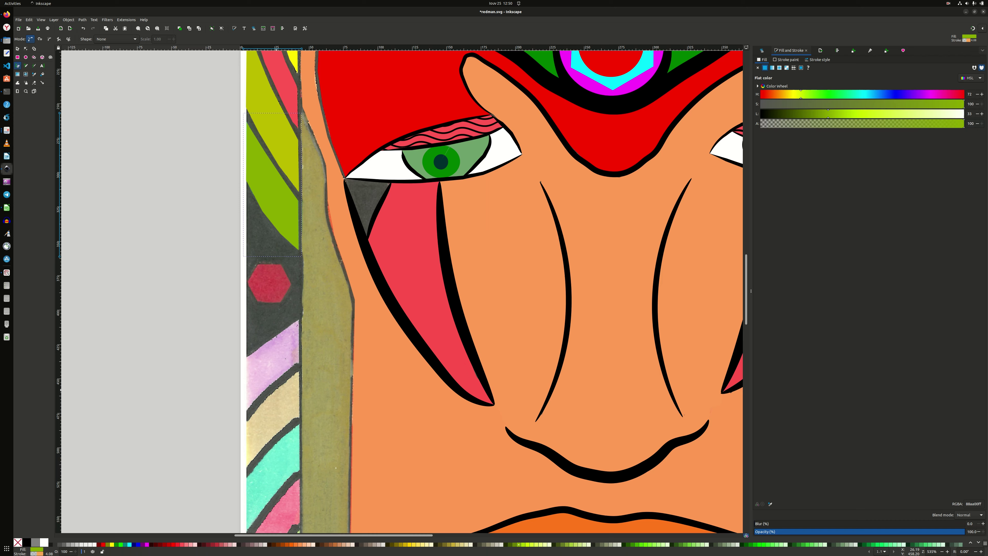
key("Escape")
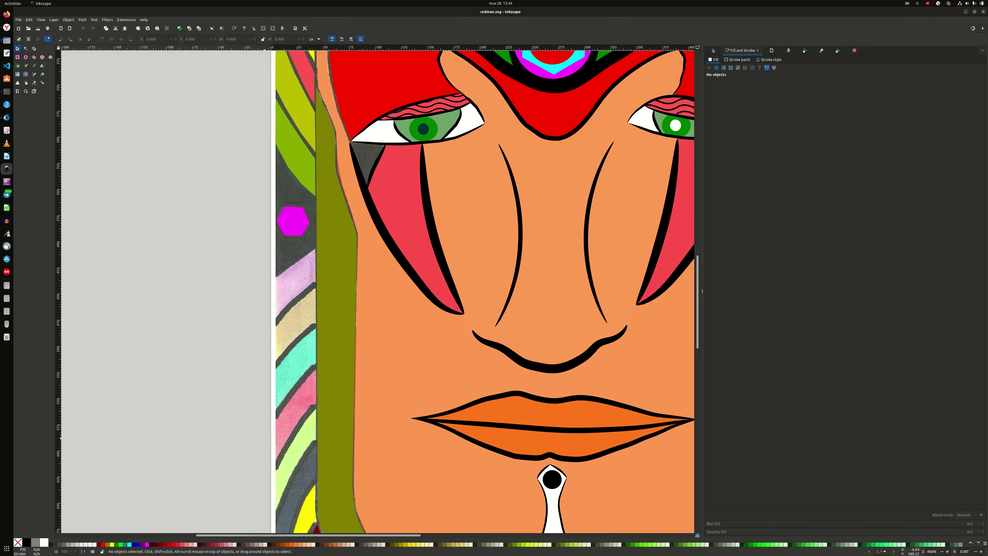
Trace the violet bands below the hexagons on both sides of the face as flat light magenta shapes
key("b")
scroll(401, 281, "up", 1)
scroll(401, 280, "left", 3)
left_click(379, 274)
left_click(424, 243)
left_click(424, 281)
left_click(379, 323)
key("Return")
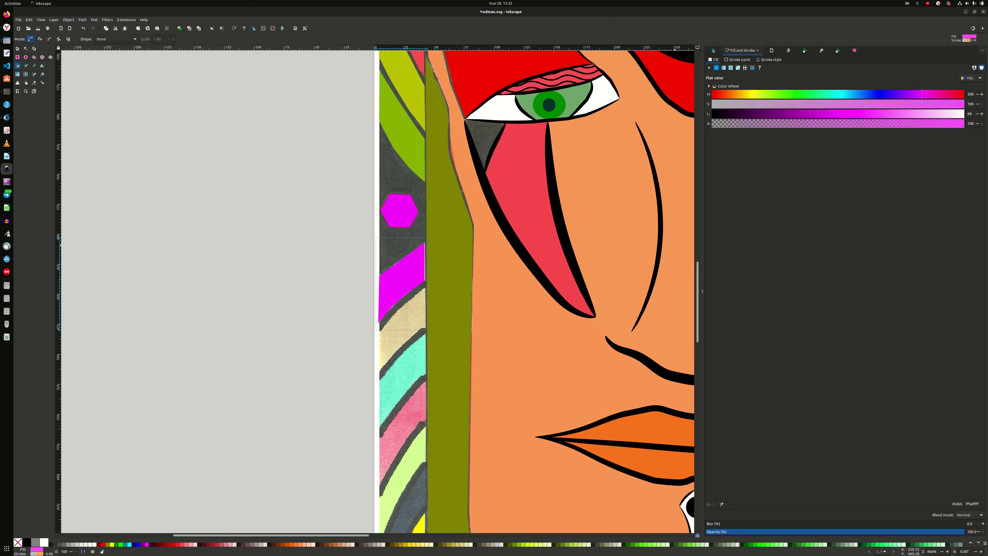
key("Escape")
scroll(377, 292, "right", 10)
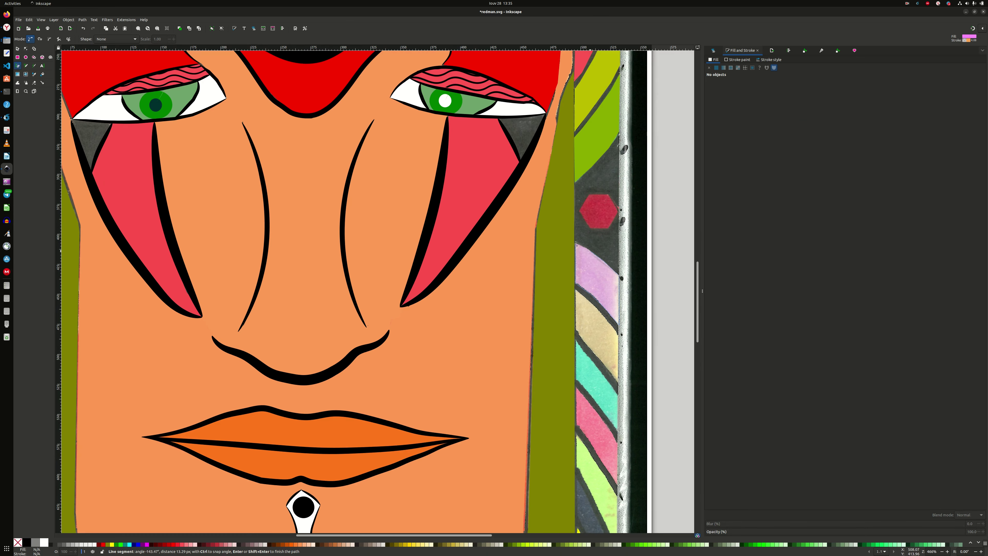
scroll(377, 292, "down", 2)
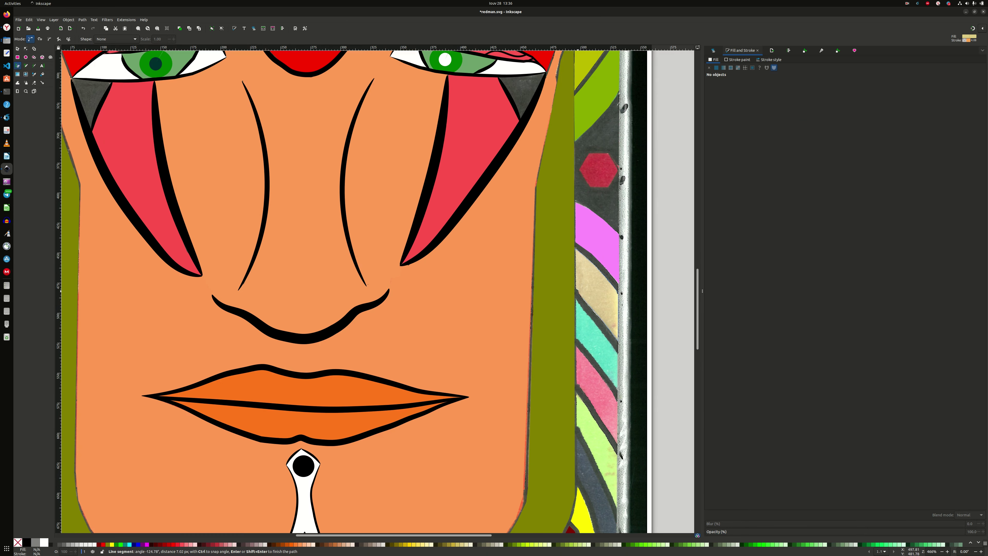
Trace the tan and turquoise bands below the magenta ones on both sides as flat tan and cyan shapes
scroll(580, 294, "left", 8)
key("n")
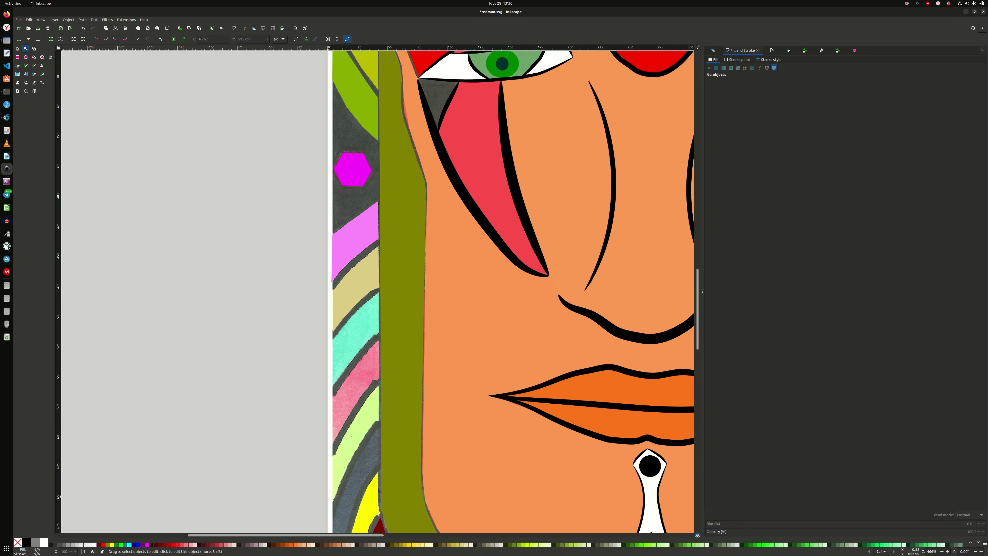
key("b")
left_click(381, 347)
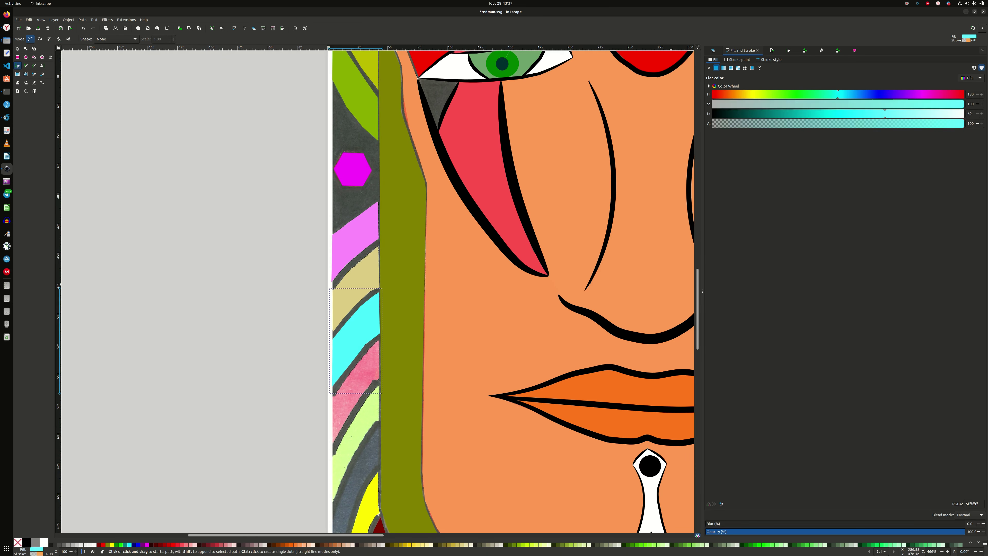
scroll(589, 398, "right", 9)
scroll(373, 292, "down", 1)
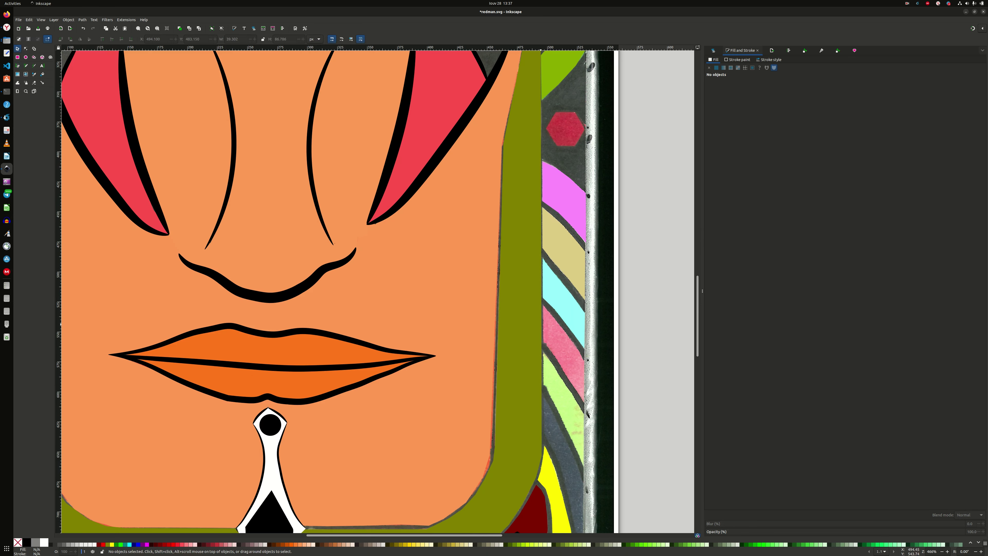
Trace the pink bands below the cyan ones on both sides as flat light pink shapes
key("Escape")
key("Return")
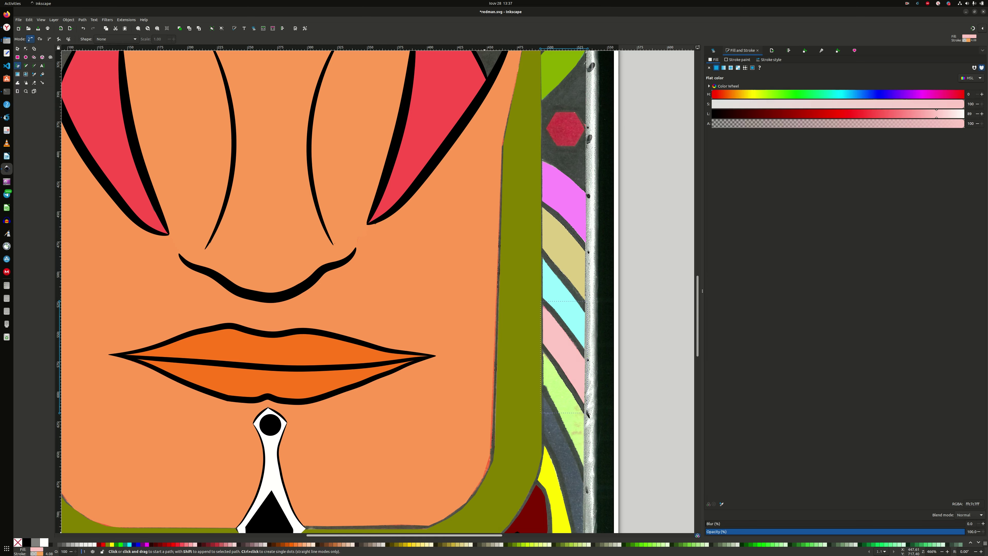
scroll(387, 300, "left", 10)
left_click(387, 300)
key("Return")
key("n")
scroll(298, 524, "down", 1)
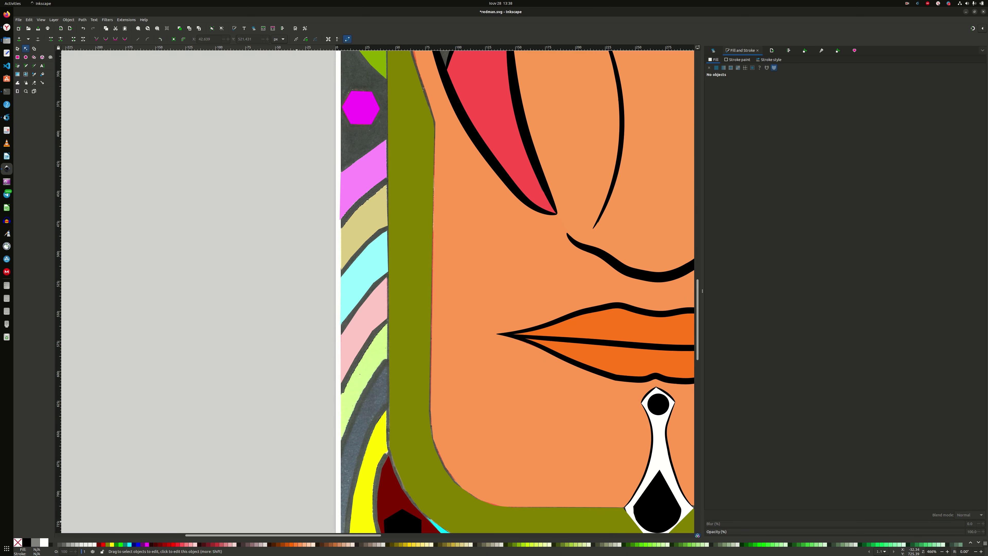
Trace the light green bands below the pink ones on both sides and fill them with flat yellow-green d4ff00
key("b")
left_click(387, 361)
key("Return")
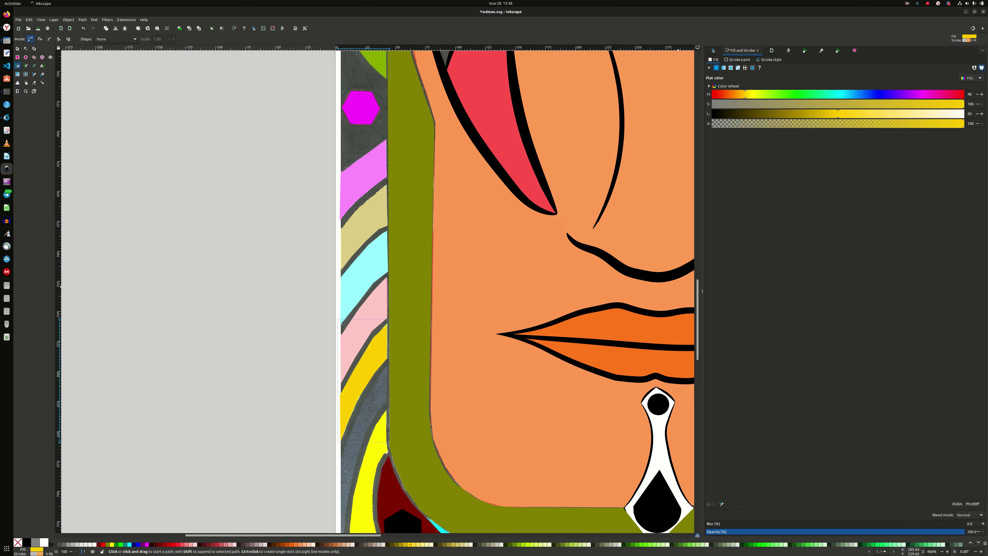
scroll(540, 373, "right", 10)
left_click(552, 394)
key("Return")
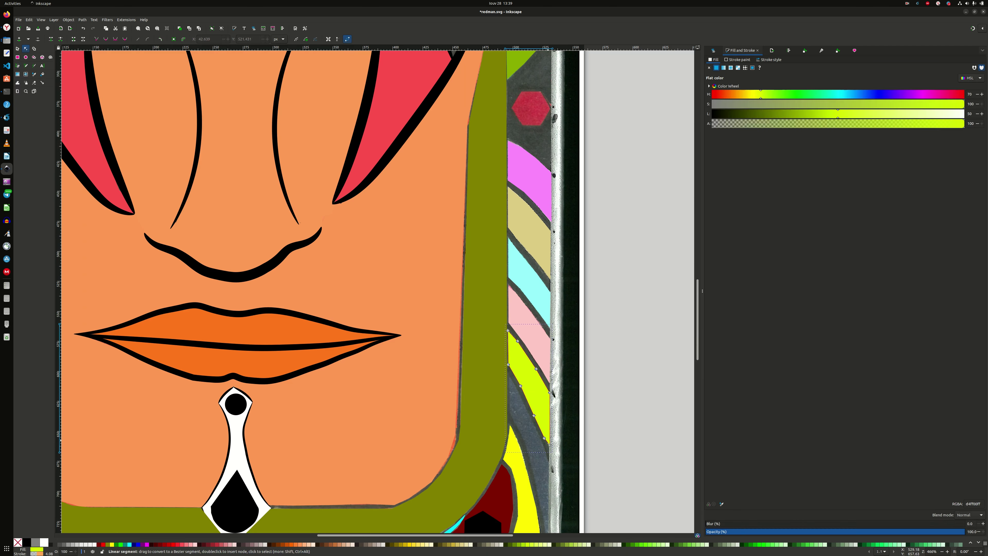
Trace the dark grey areas around the yellow shapes in both lower corners and fill them with flat blue
scroll(535, 415, "down", 4)
key("Escape")
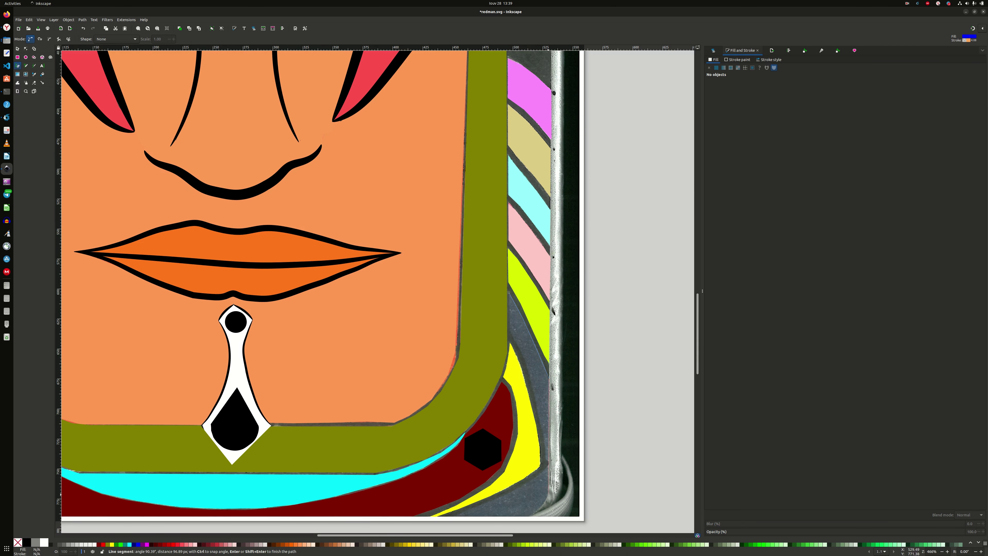
scroll(550, 497, "down", 1)
left_click(530, 500)
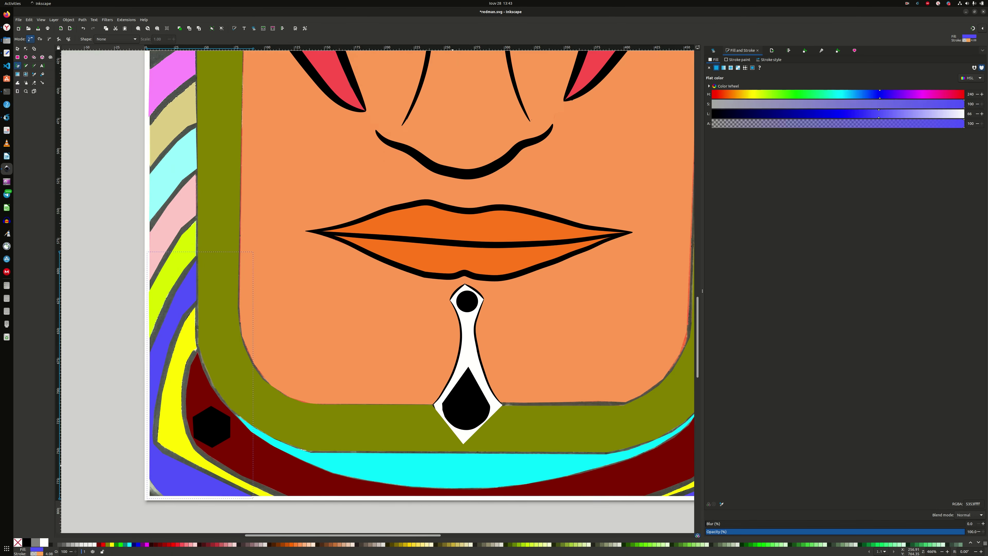
Move the olive frame's node at the chin pendant to meet the pendant's lower tip
left_click(460, 439)
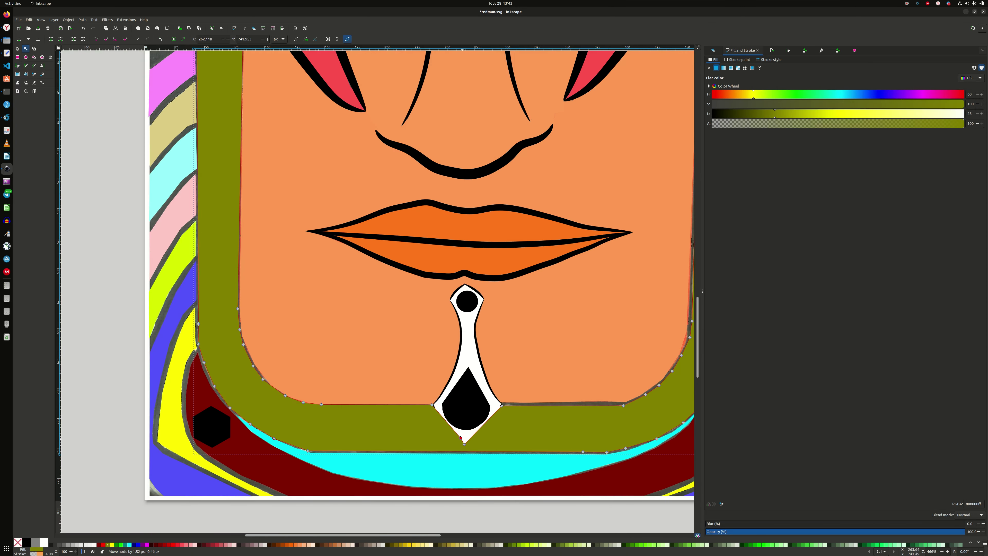
key("Escape")
Draw a smooth curve with the Ellipse shape at scale 0.05 along the olive frame's left inner edge down to the chin pendant
scroll(418, 292, "up", 14)
key("b")
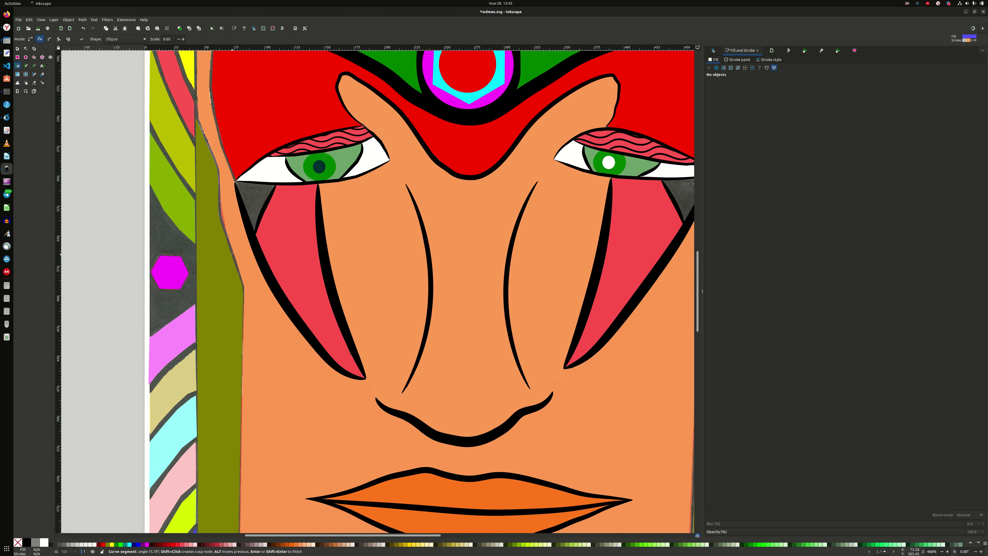
scroll(234, 256, "down", 9)
key("Return")
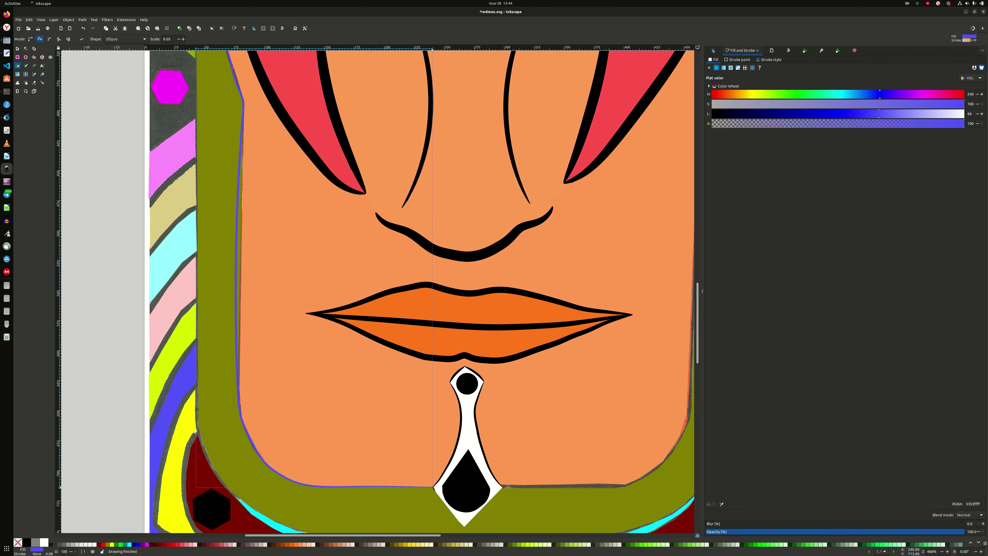